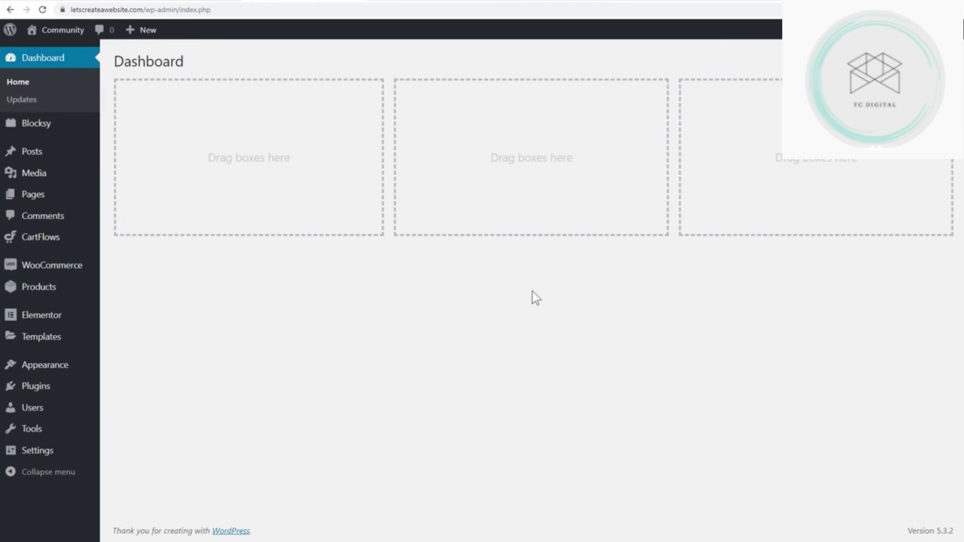
Step: Find the TranslatePress – Translate Multilingual sites plugin by searching for translatepress, and install and activate it
mouse_move(51, 393)
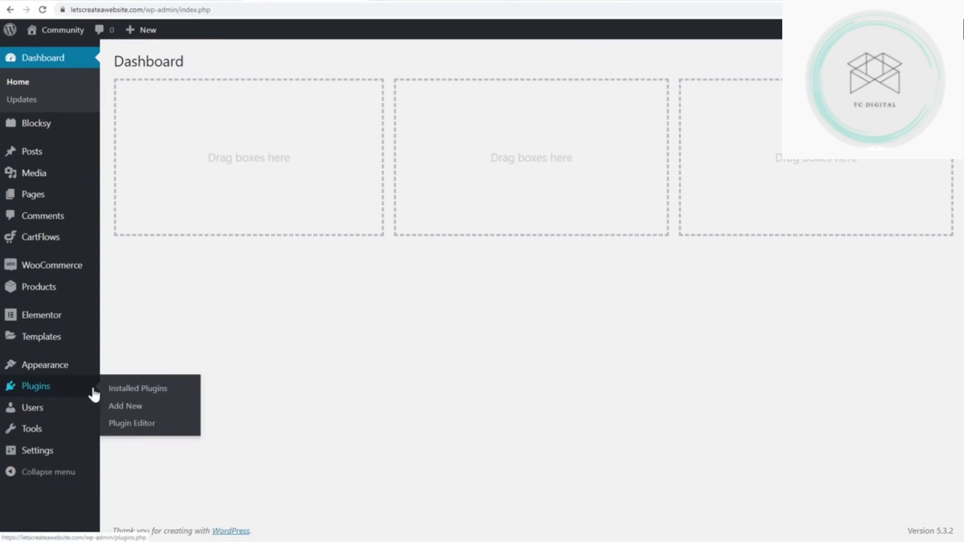
left_click(138, 407)
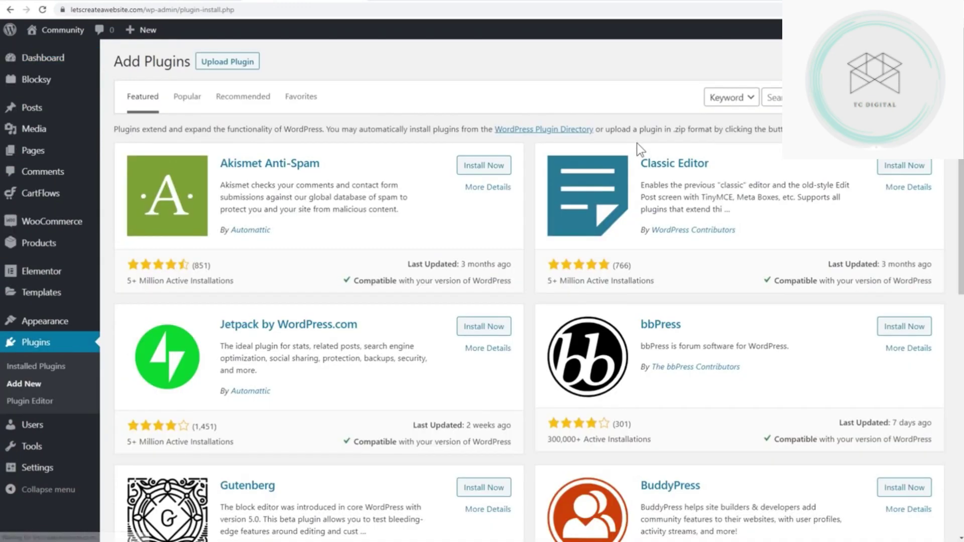
left_click(773, 98)
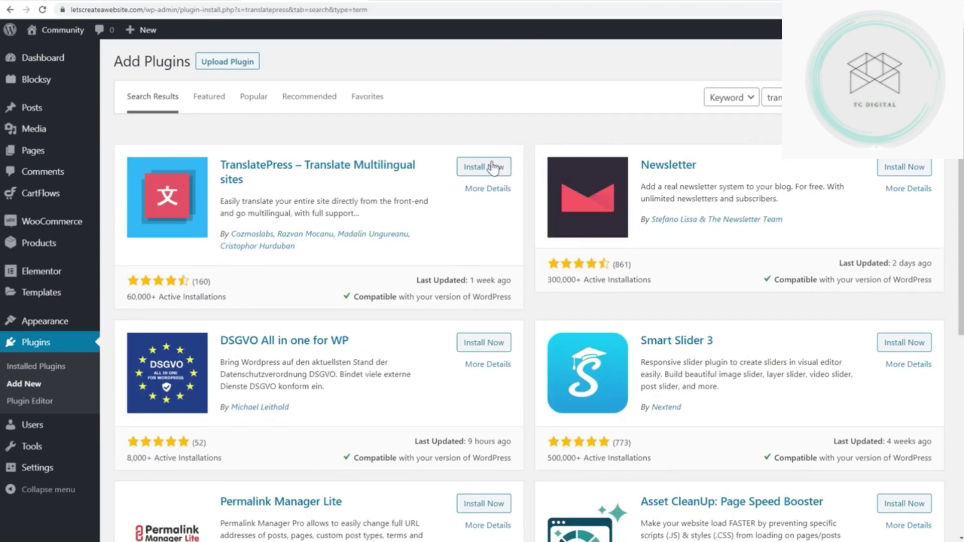
left_click(485, 169)
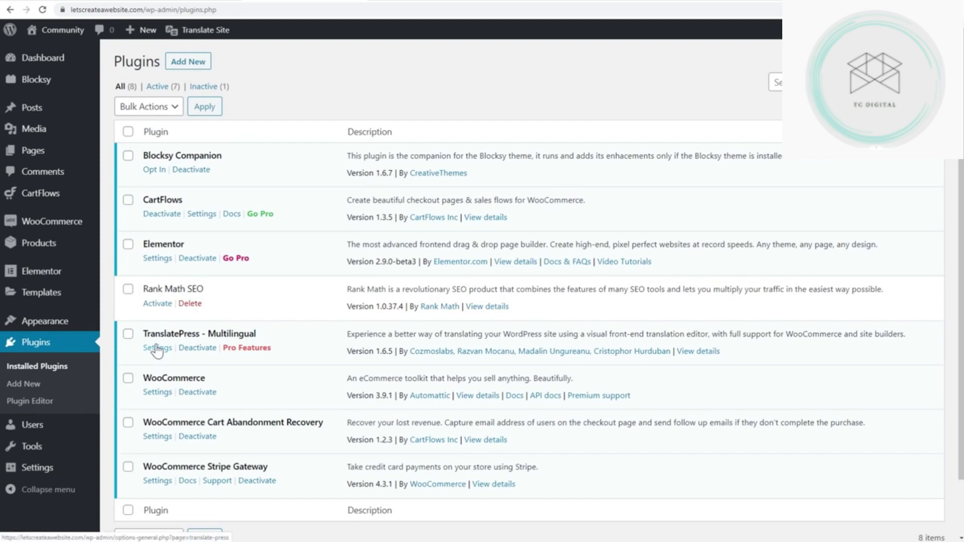
Step: Open the TranslatePress settings and add German to the languages the website is available in
mouse_move(42, 475)
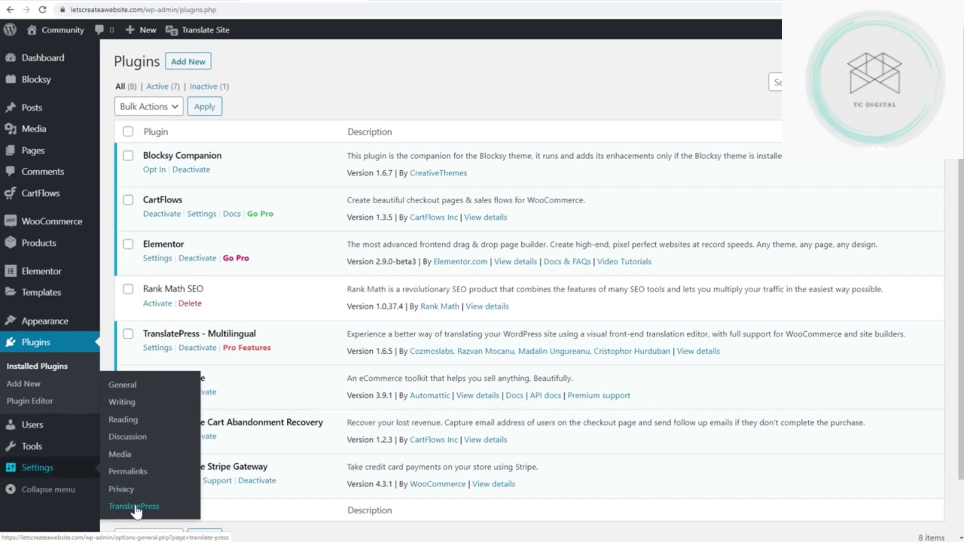
left_click(160, 513)
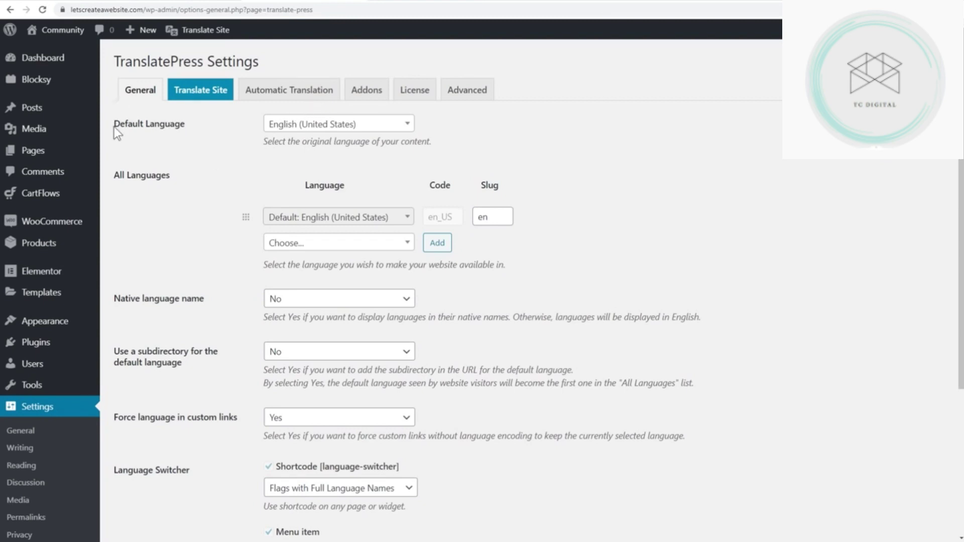
left_click_drag(115, 123, 185, 124)
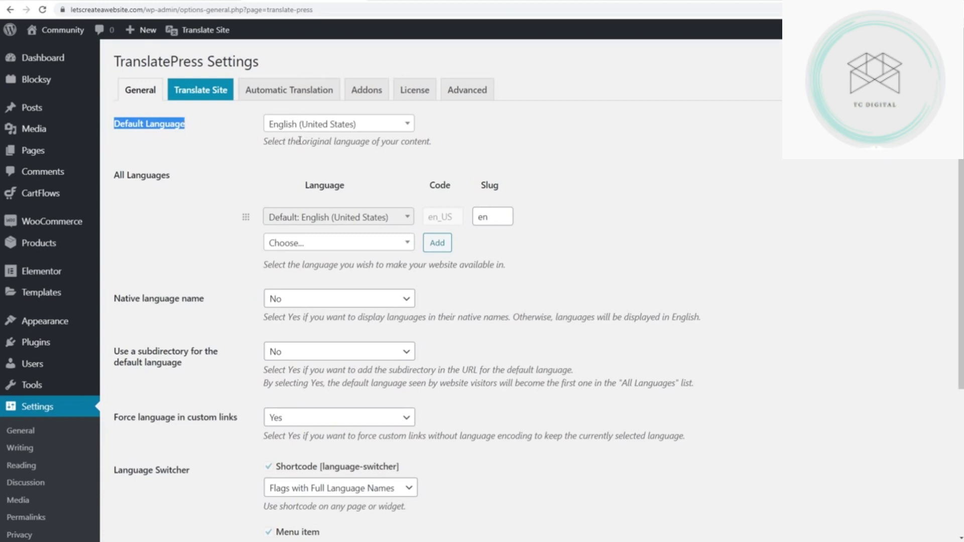
left_click(229, 160)
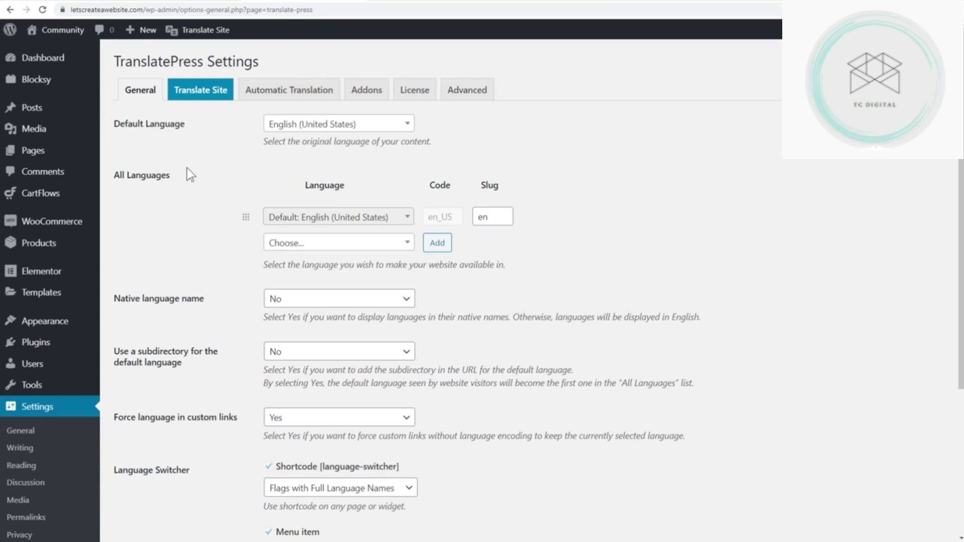
left_click(336, 244)
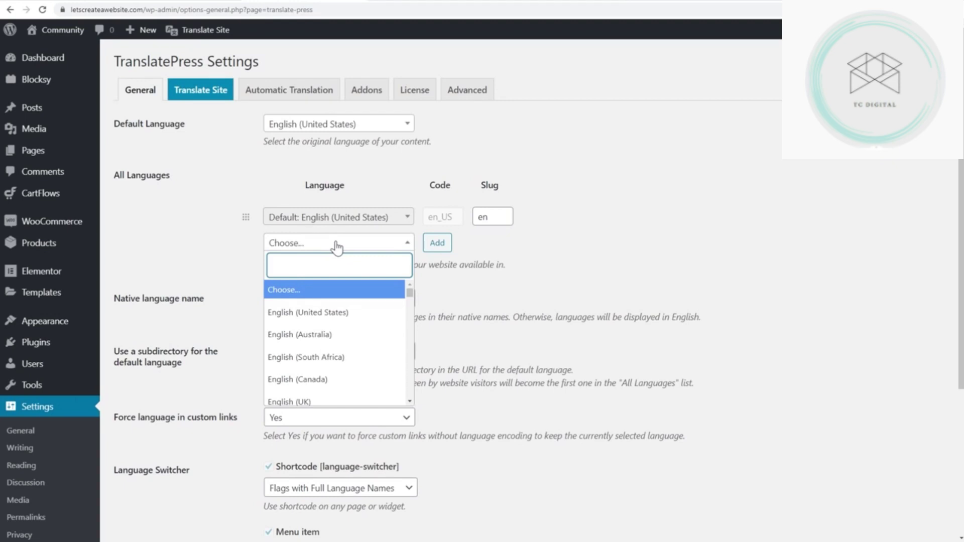
type("german")
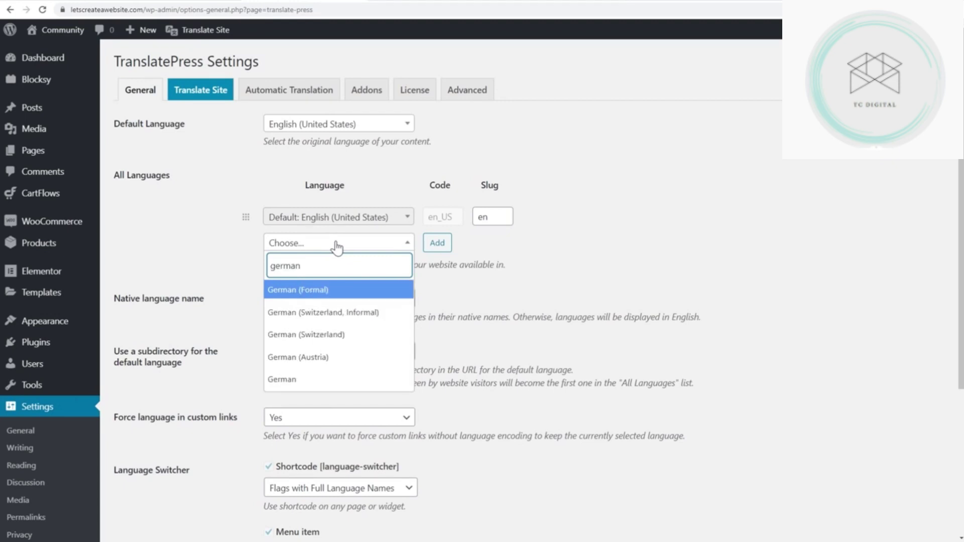
left_click(294, 381)
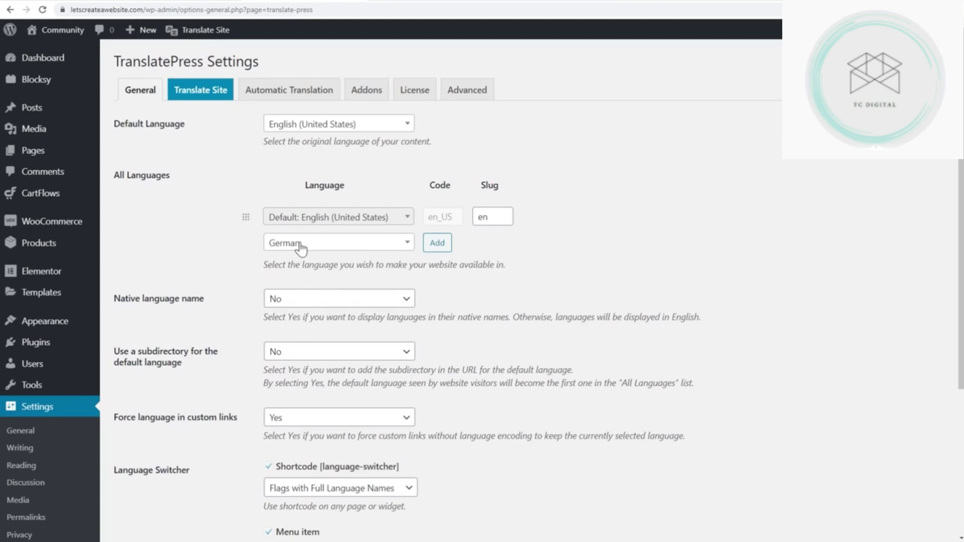
left_click(437, 243)
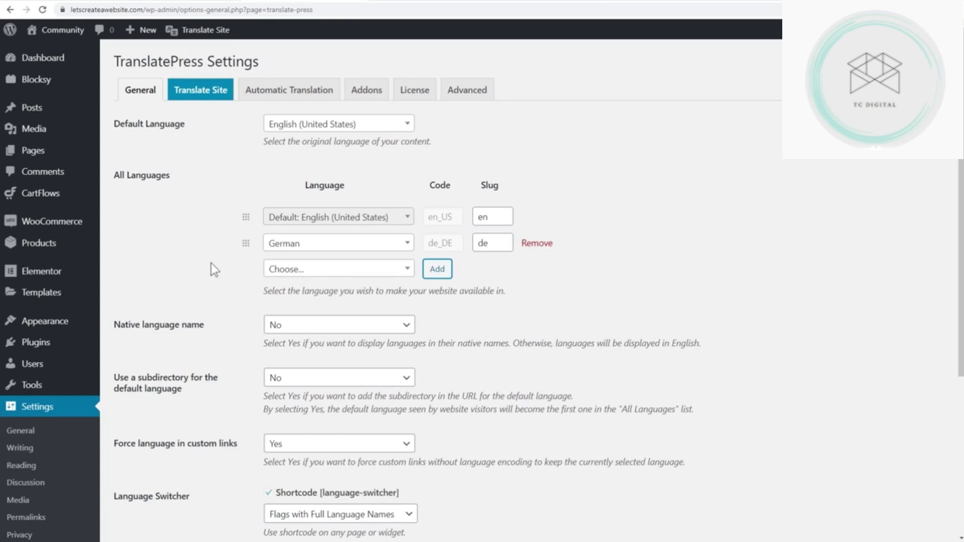
Step: Examine the language switcher's shortcode, menu item and floating selection settings, including the display formats and floating position choices
scroll(218, 248, "down", 2)
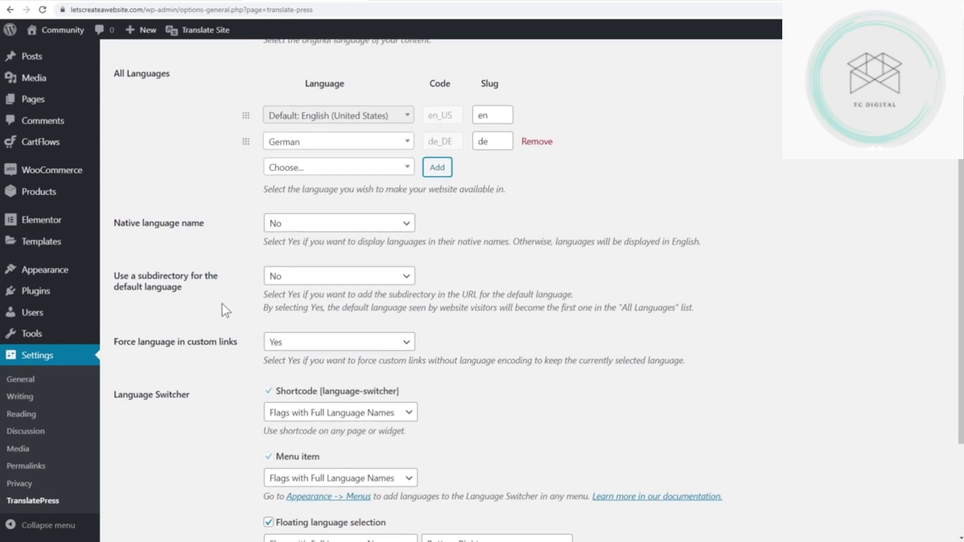
scroll(222, 304, "down", 3)
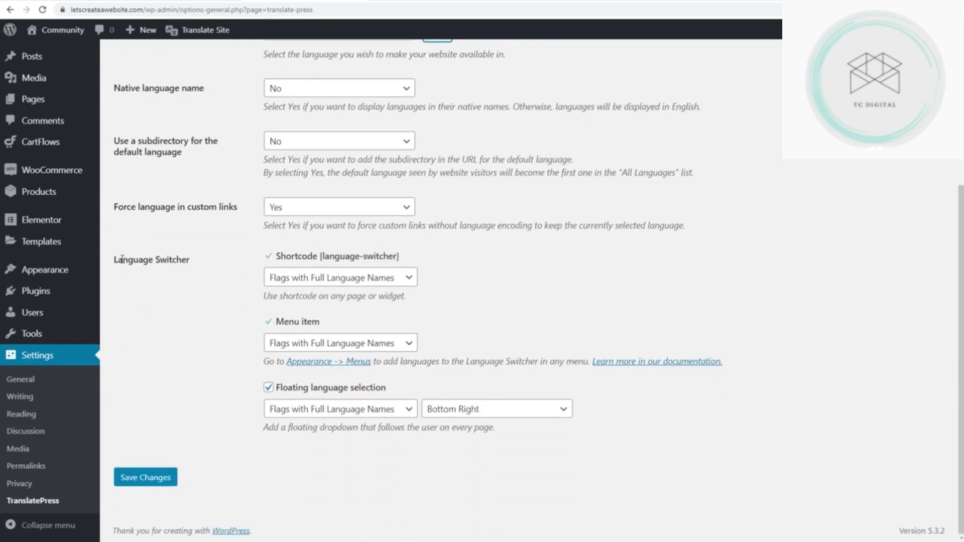
left_click_drag(115, 261, 190, 256)
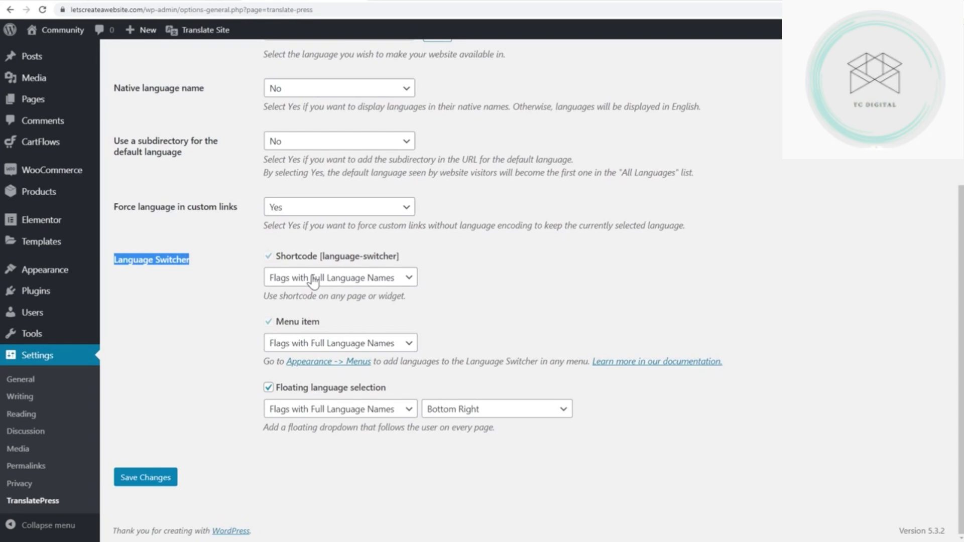
left_click(279, 255)
left_click_drag(278, 256, 322, 256)
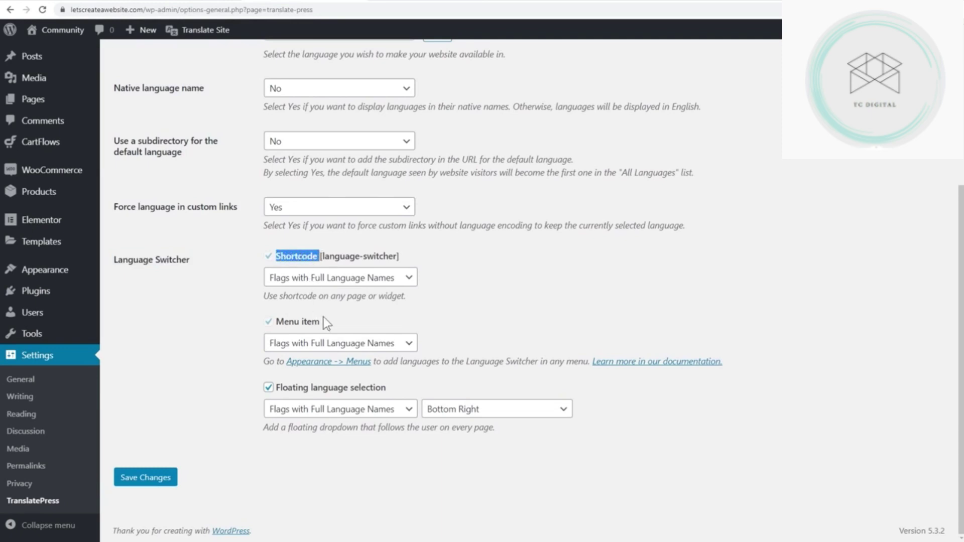
left_click_drag(324, 321, 273, 324)
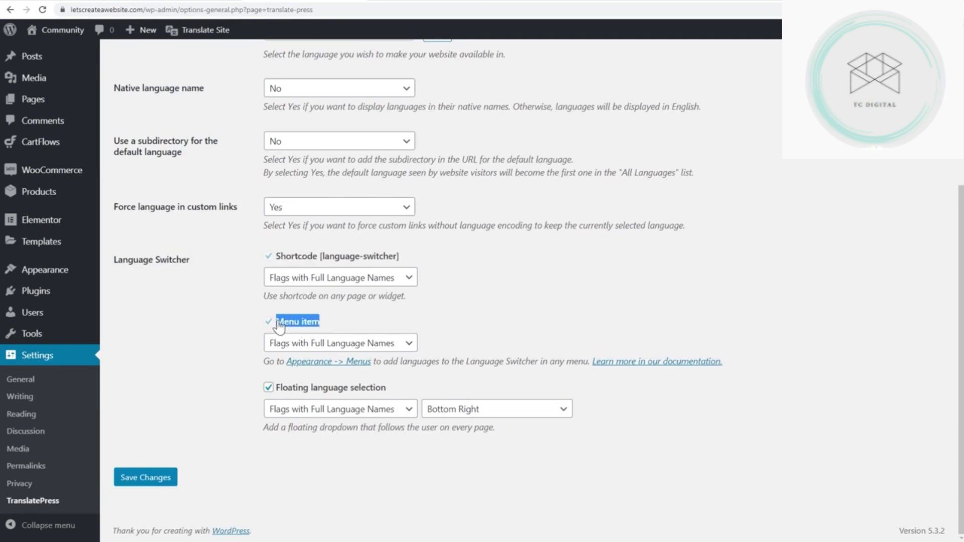
left_click(335, 321)
left_click(363, 281)
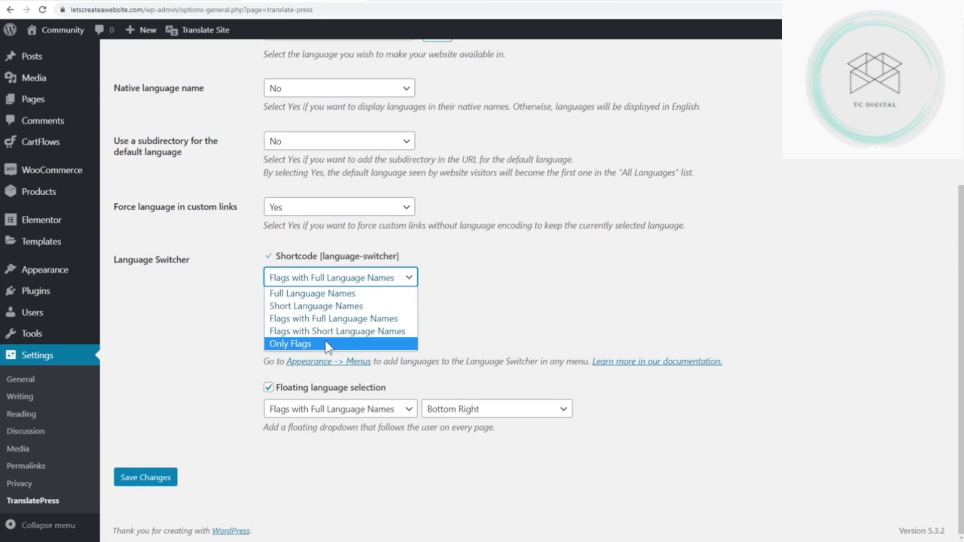
left_click(224, 328)
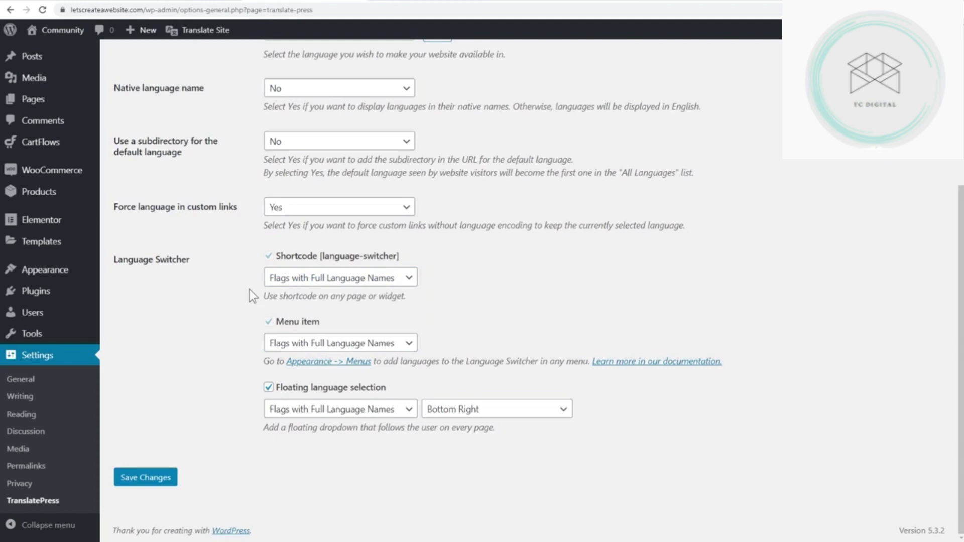
left_click(315, 278)
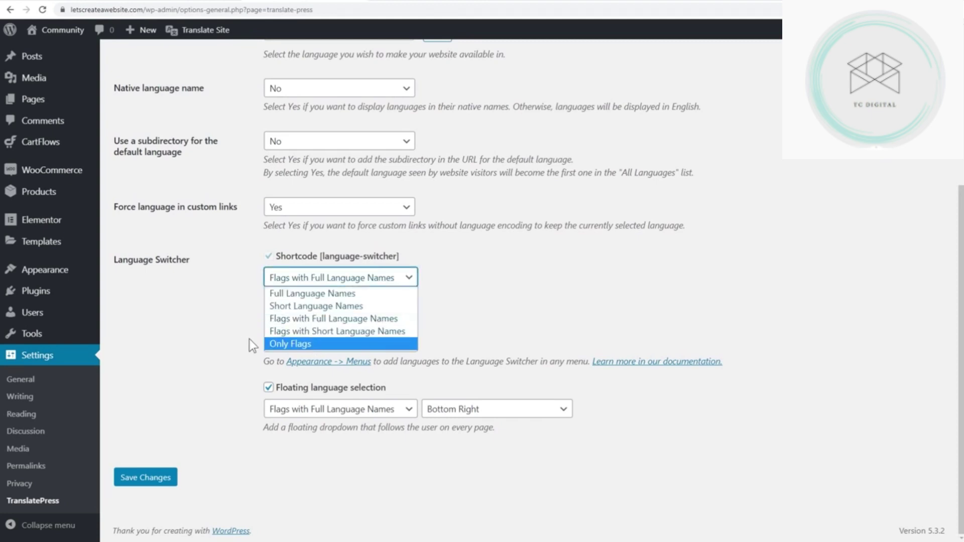
left_click(234, 337)
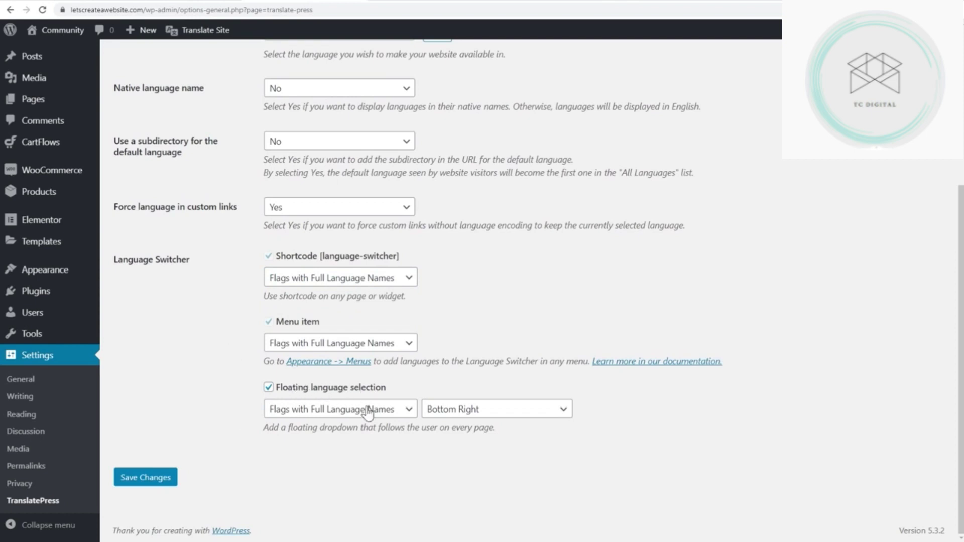
left_click(496, 412)
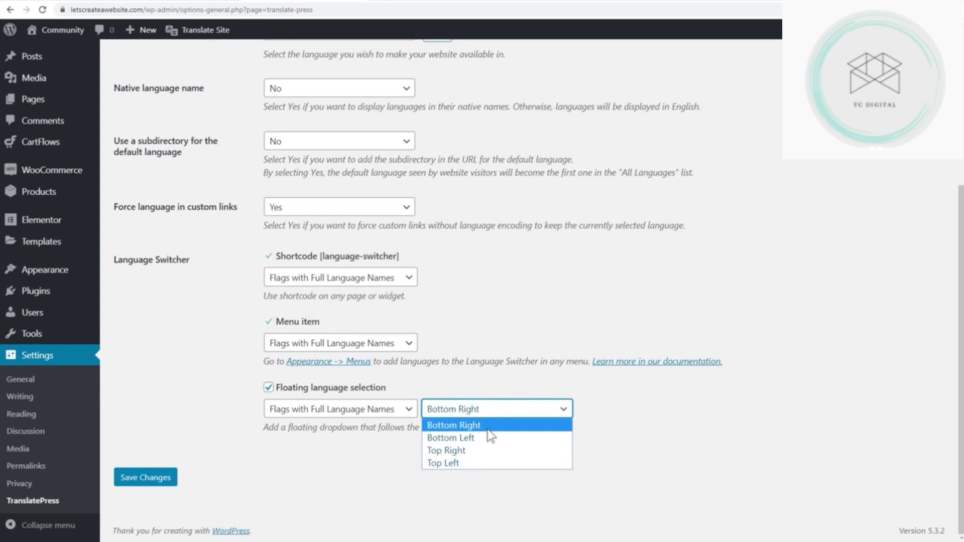
left_click(191, 404)
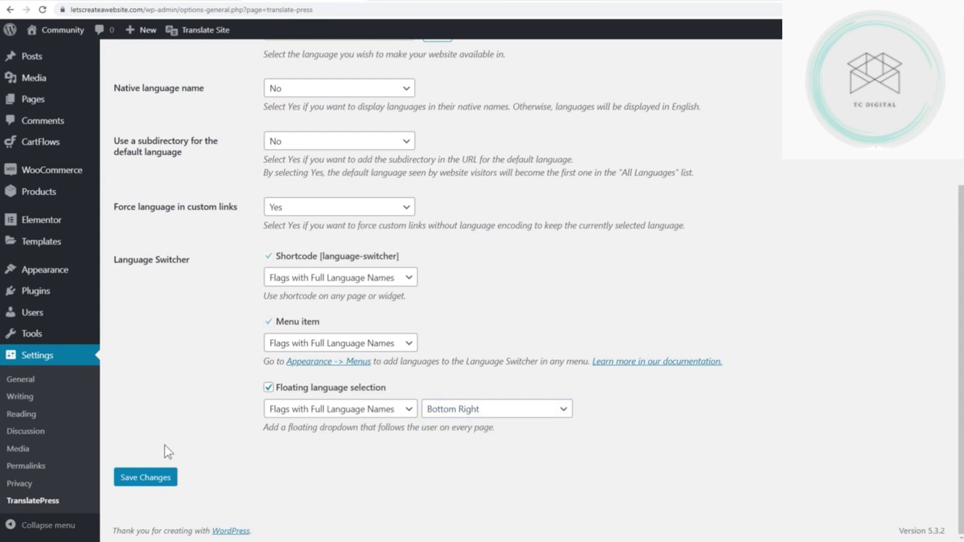
Step: Save the TranslatePress settings and reload the website's home page to check the languages in the floating switcher
left_click(155, 480)
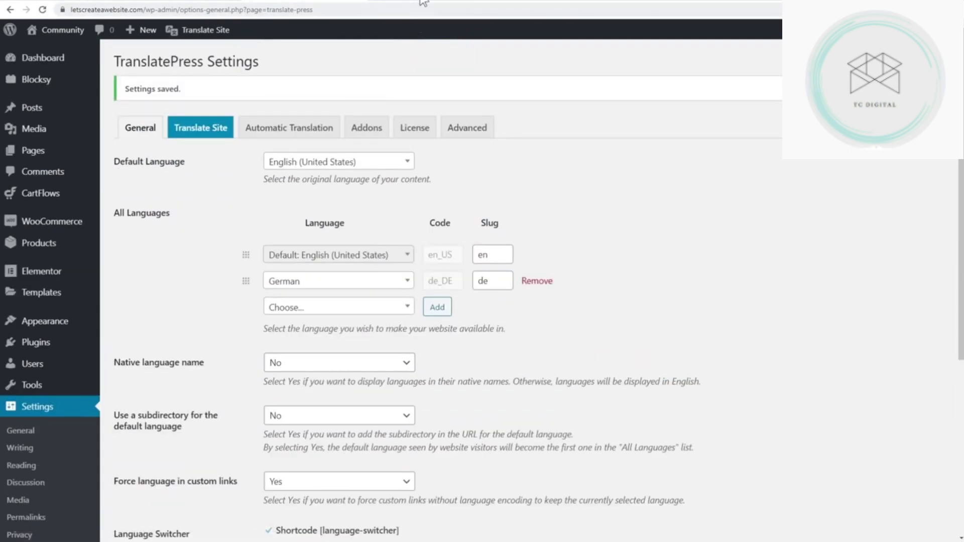
left_click(423, 2)
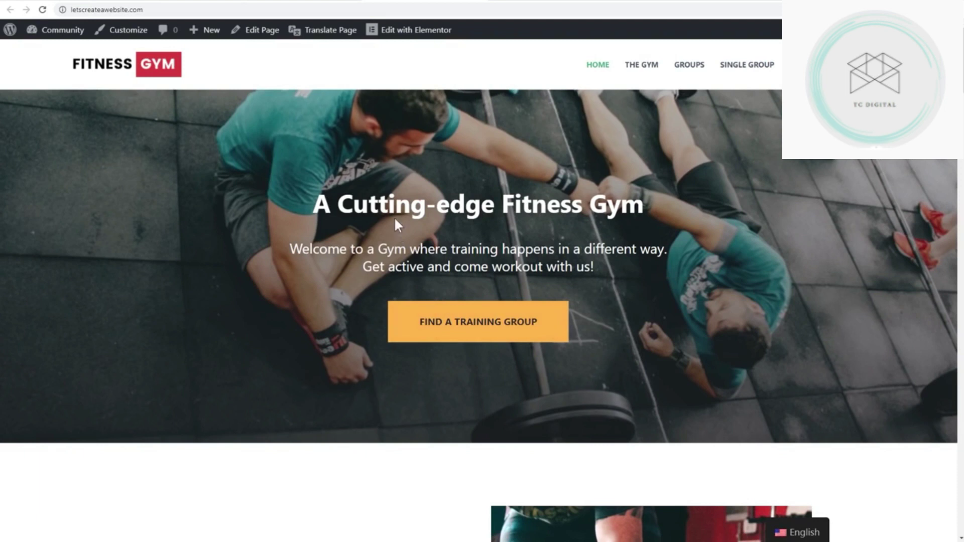
left_click(306, 9)
key("Return")
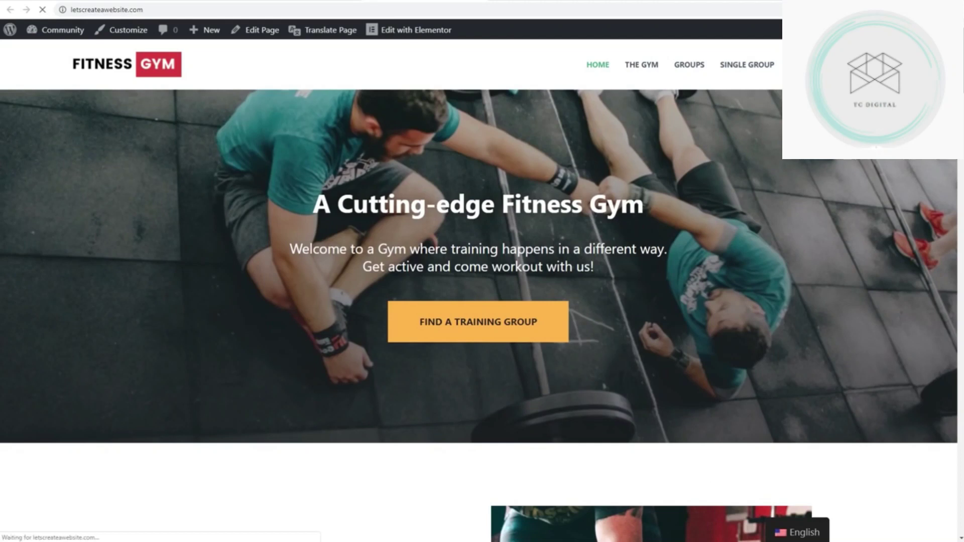
mouse_move(796, 537)
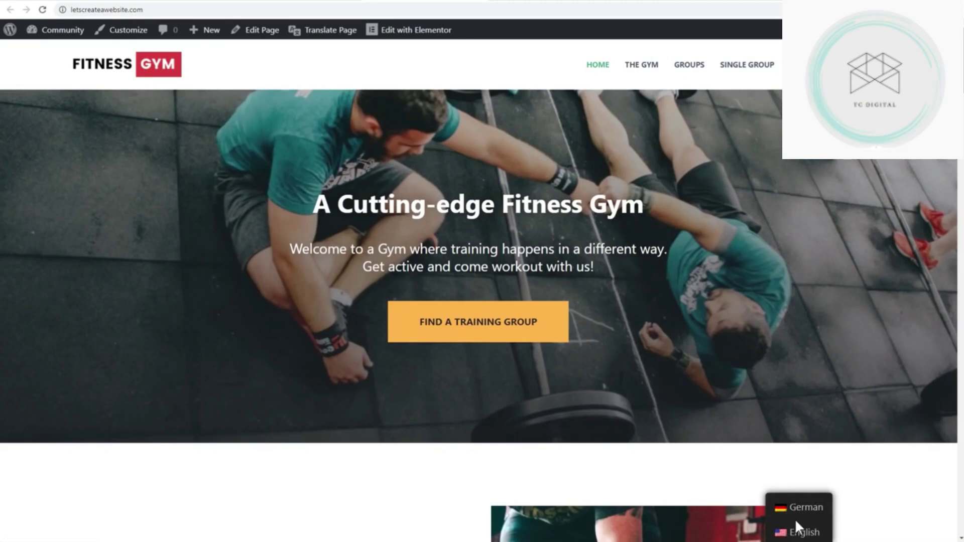
Step: Return to the TranslatePress settings and set Enable Automatic Translation to Yes to inspect the Google Translate API Key option
left_click(312, 3)
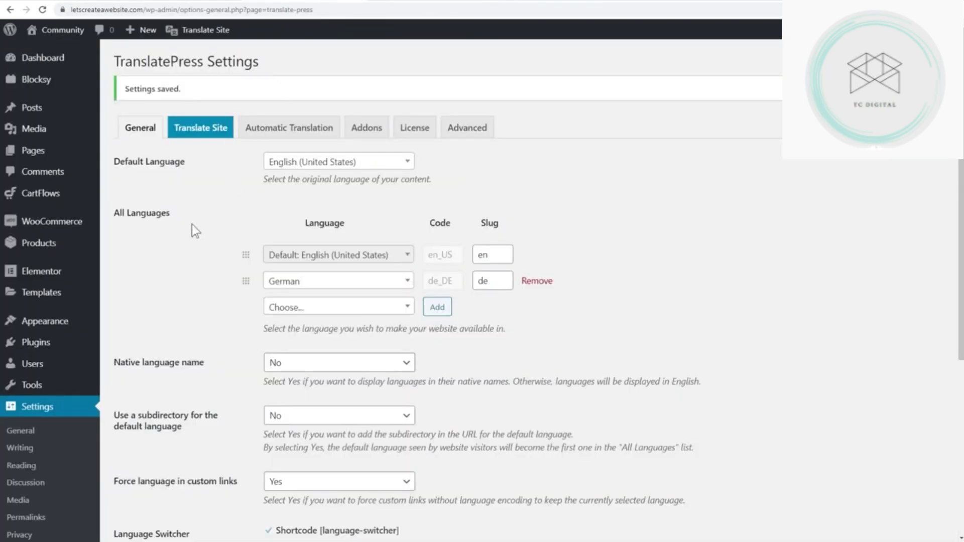
left_click(279, 131)
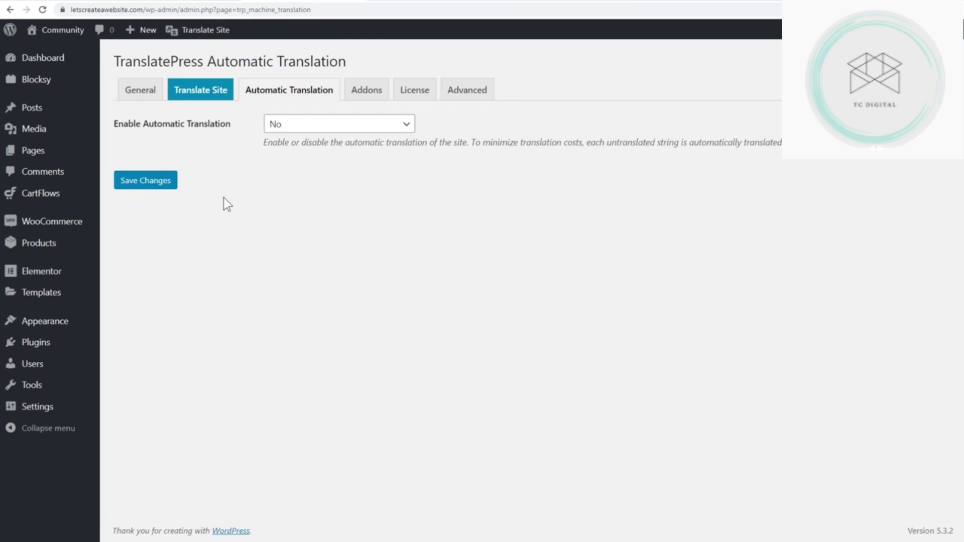
left_click(345, 125)
left_click(343, 153)
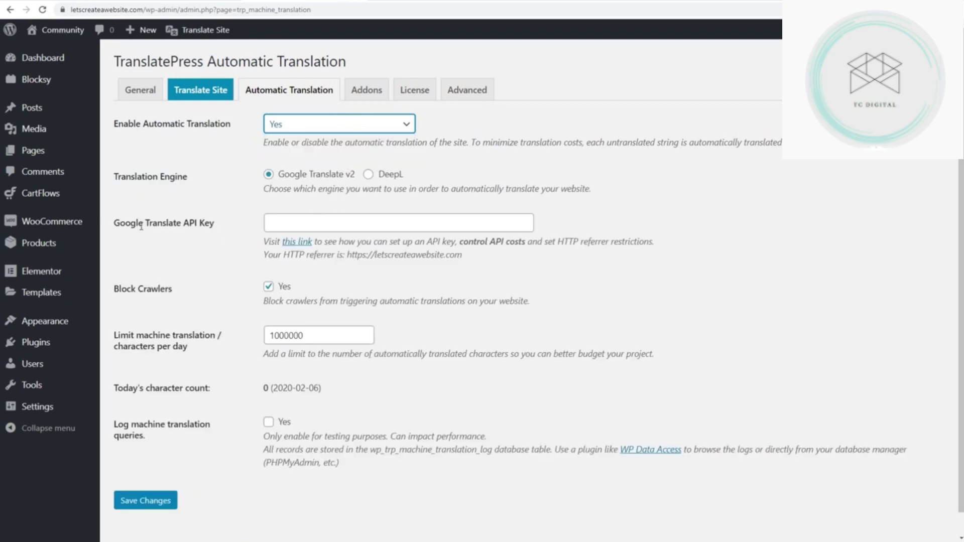
left_click_drag(113, 223, 220, 225)
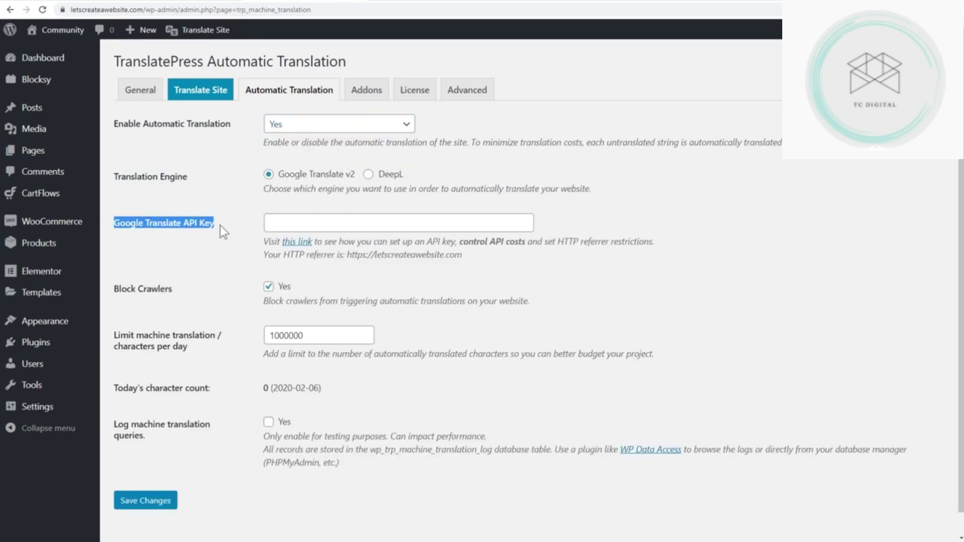
left_click(228, 228)
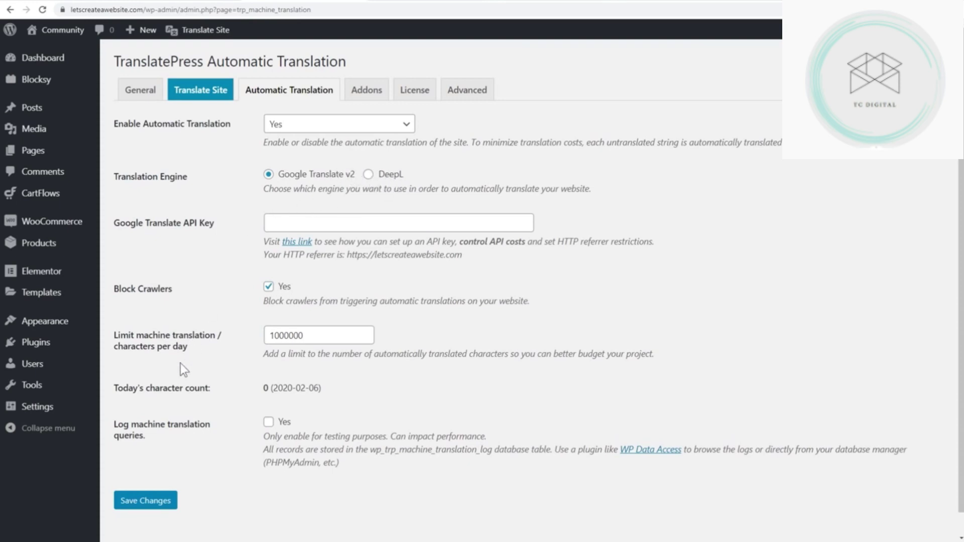
Step: Set Enable Automatic Translation to No, save the changes, and go back to the website's home page
left_click(275, 124)
left_click(282, 138)
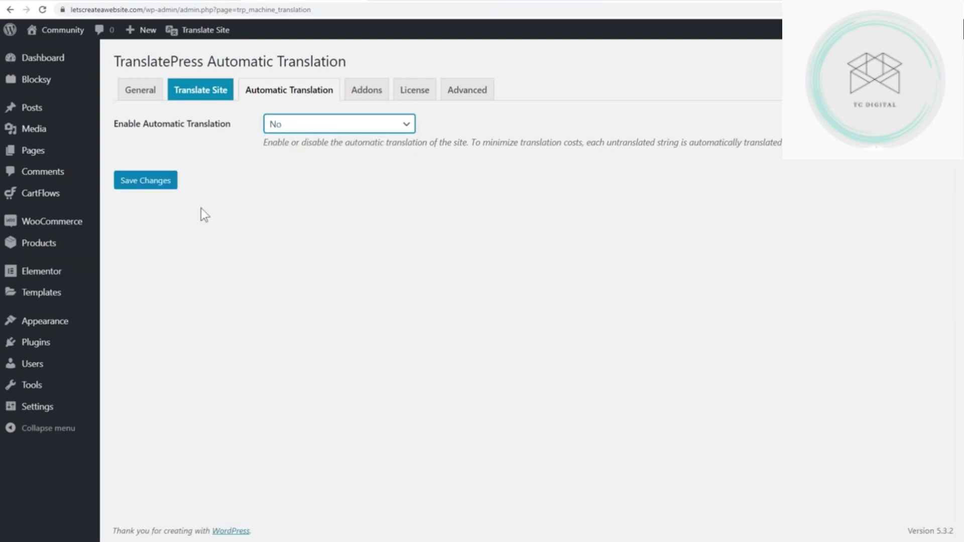
left_click(147, 186)
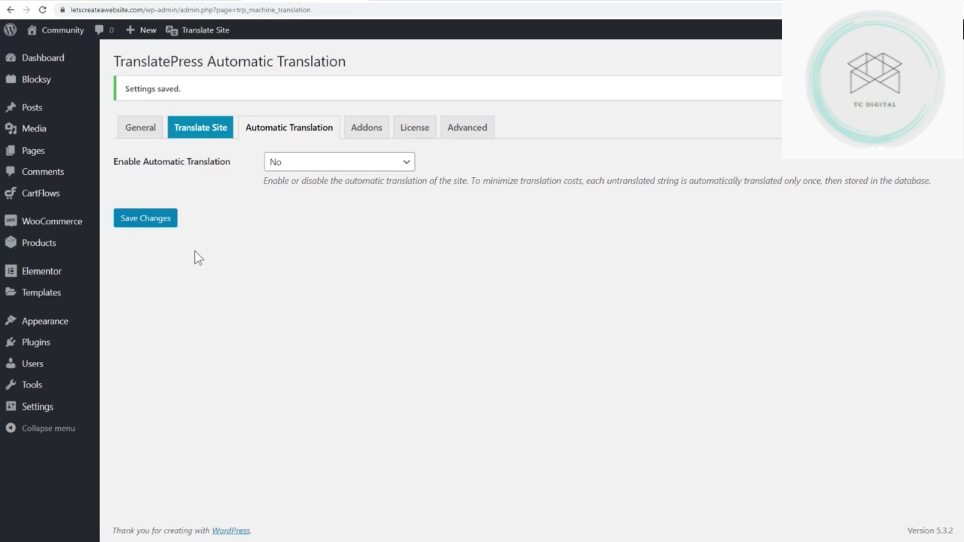
left_click(421, 2)
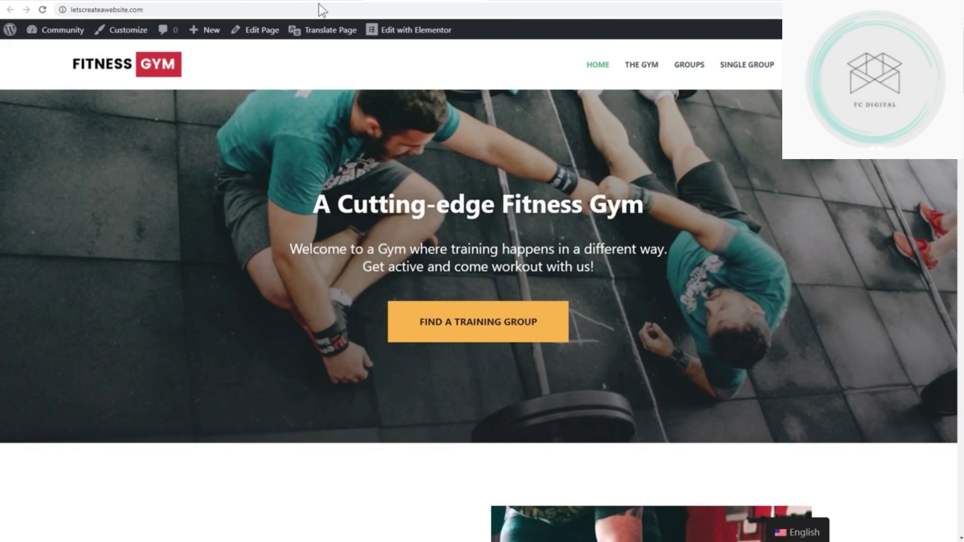
Step: Open the reloaded home page for translation and save "A German Fitness Gym Lol" as the main heading's German text
key("F5")
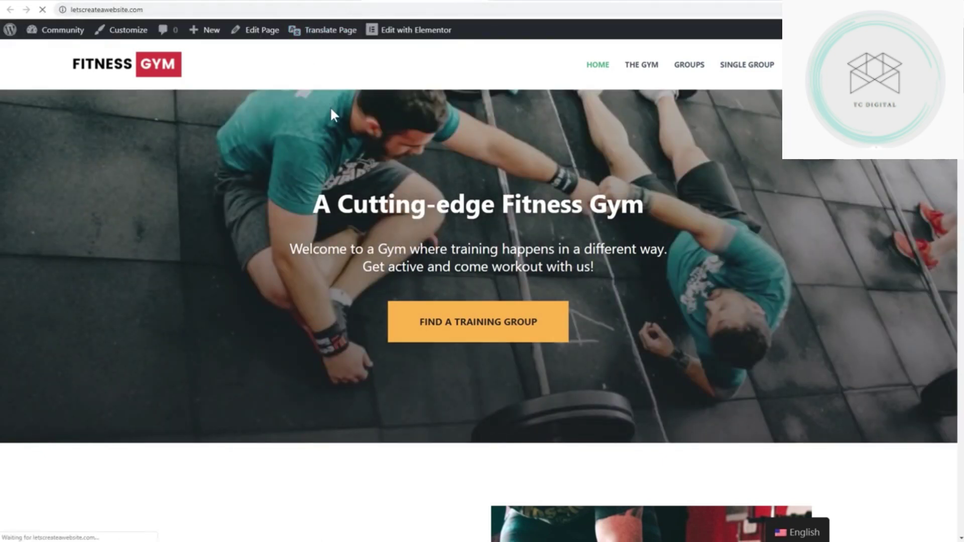
mouse_move(306, 36)
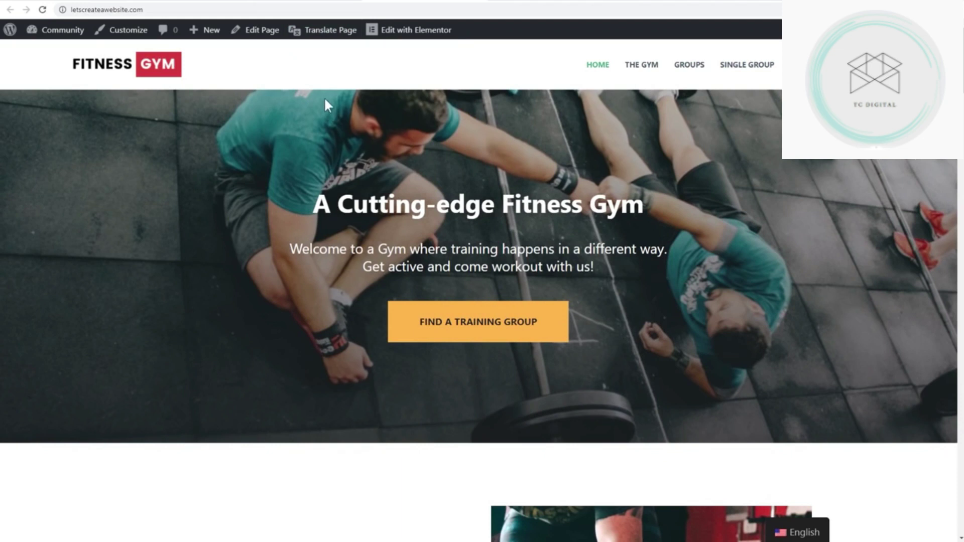
left_click(320, 33)
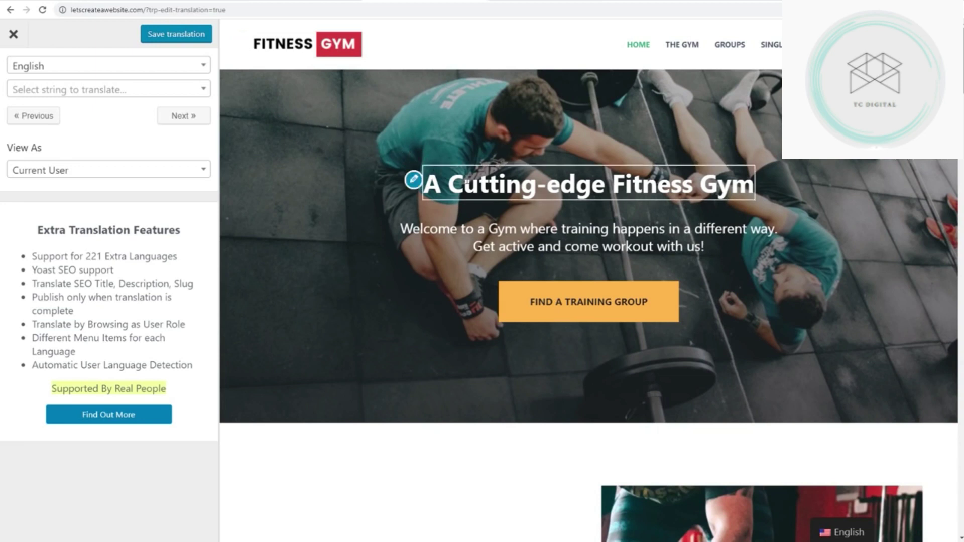
left_click(413, 187)
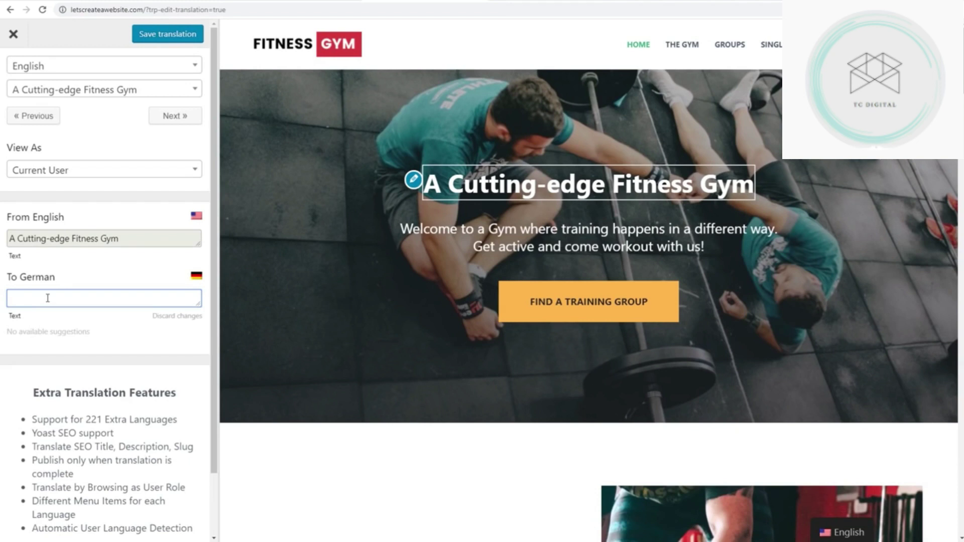
type("A German Fitness Gym Lol")
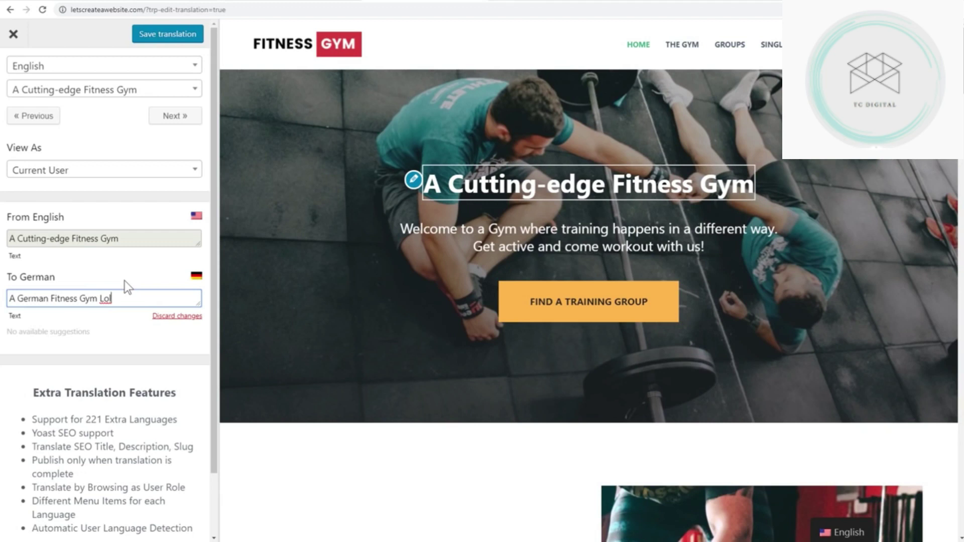
left_click(160, 39)
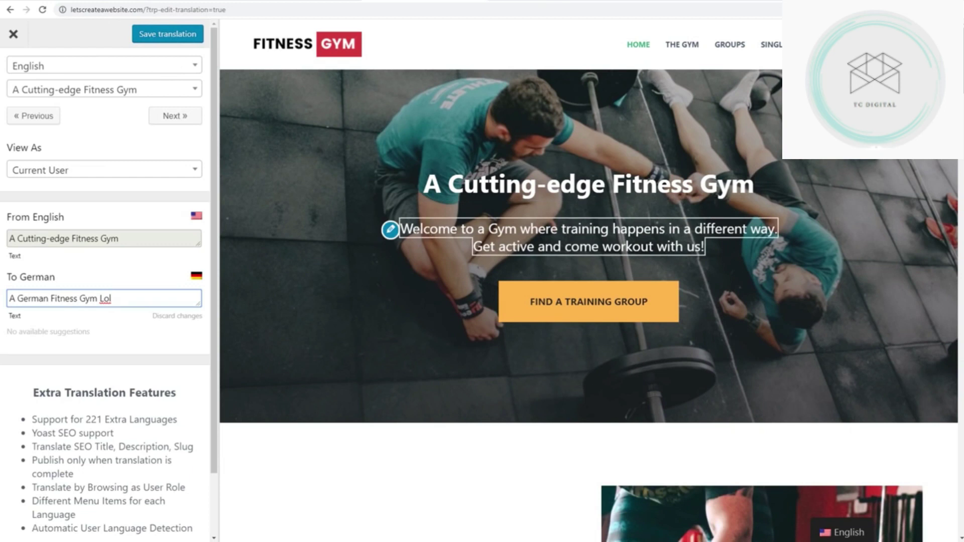
Step: Translate the welcome paragraph below the main heading into German as "Welcome to this German translation" and save it
left_click(391, 231)
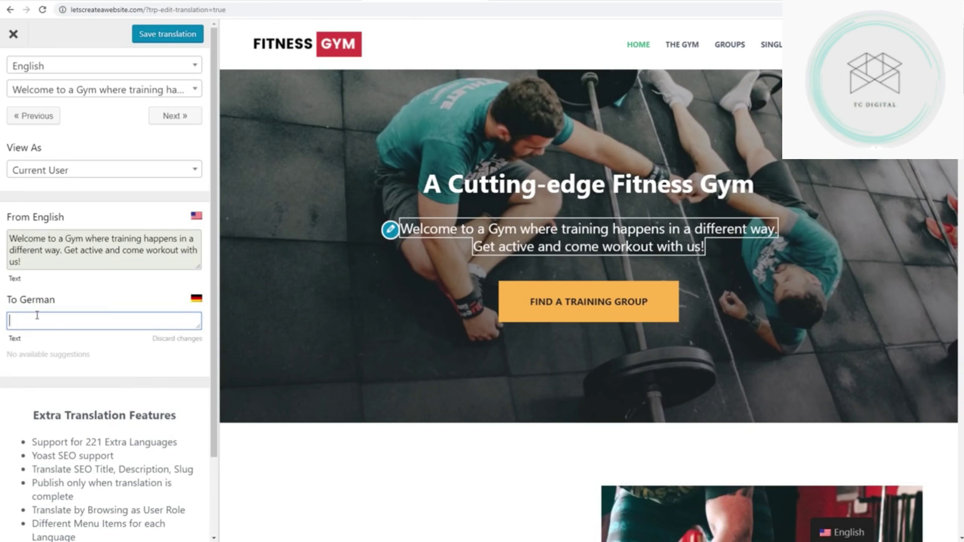
type("Welcome to this German translation")
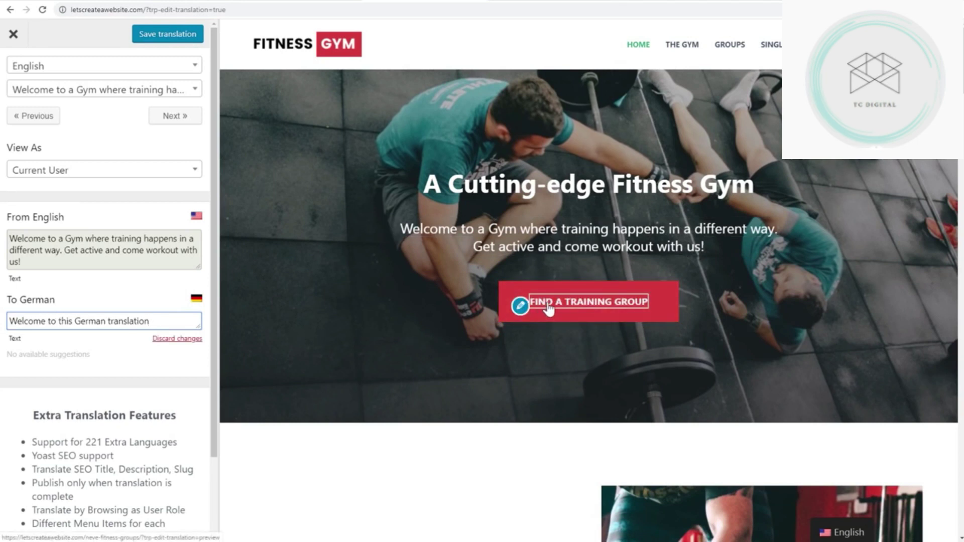
left_click(520, 307)
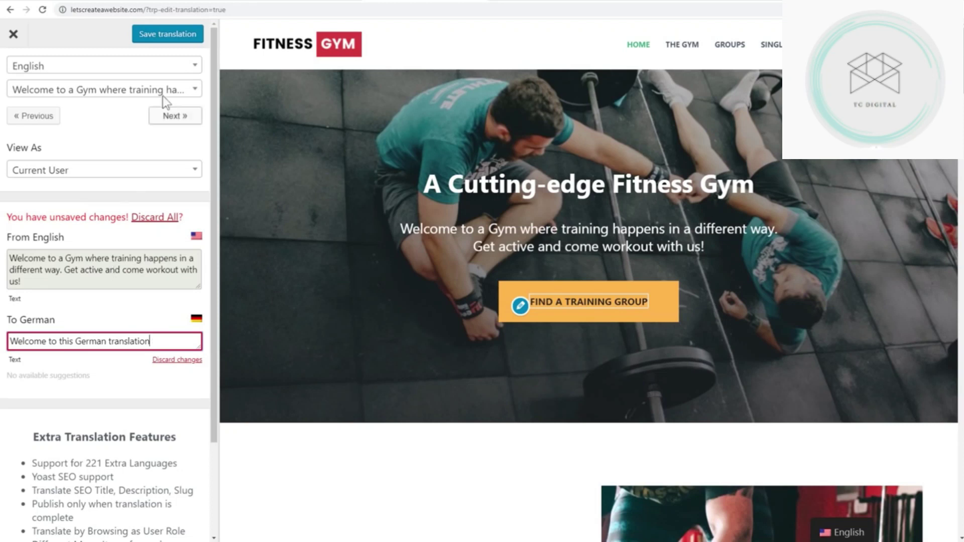
left_click(167, 35)
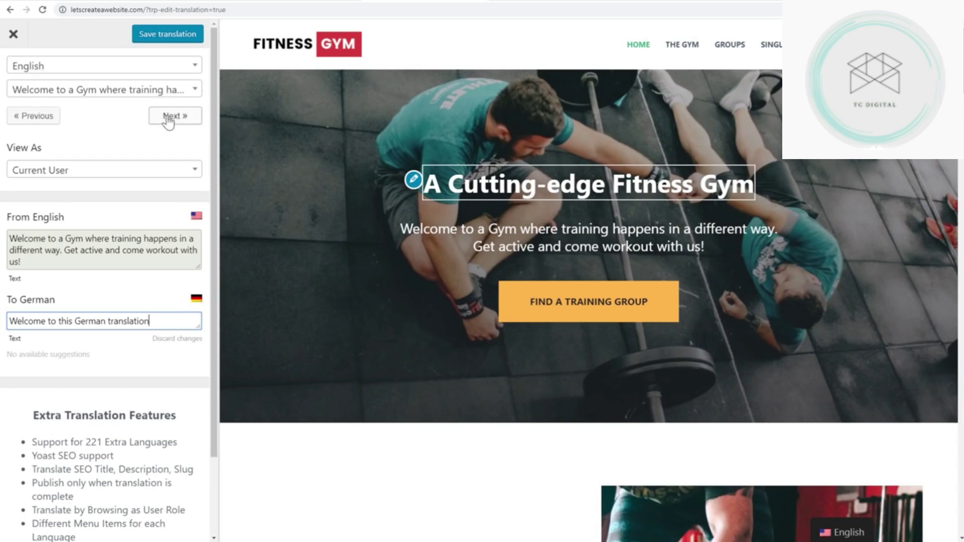
Step: Step back to the main heading's string, then forward through the translatable strings to "Welcome to our Gym"
left_click(39, 120)
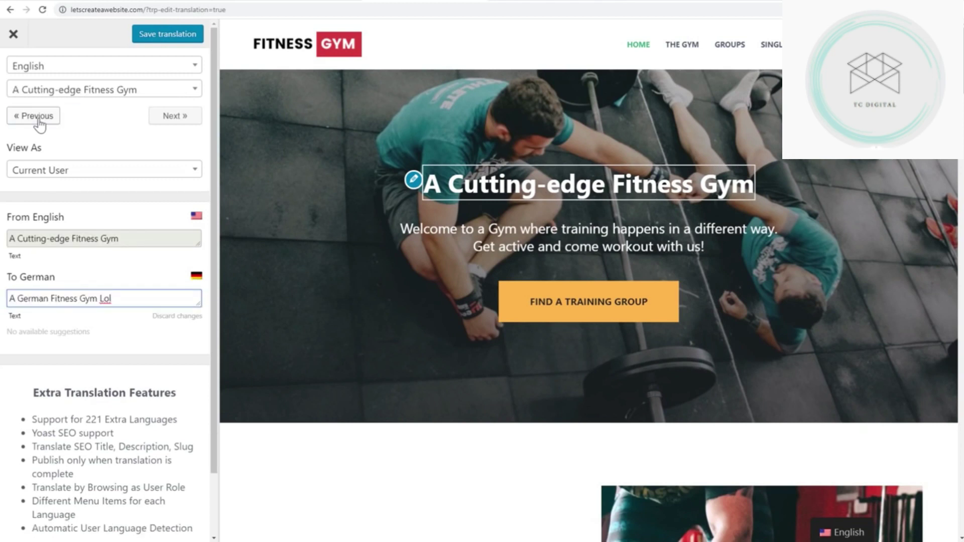
left_click(168, 119)
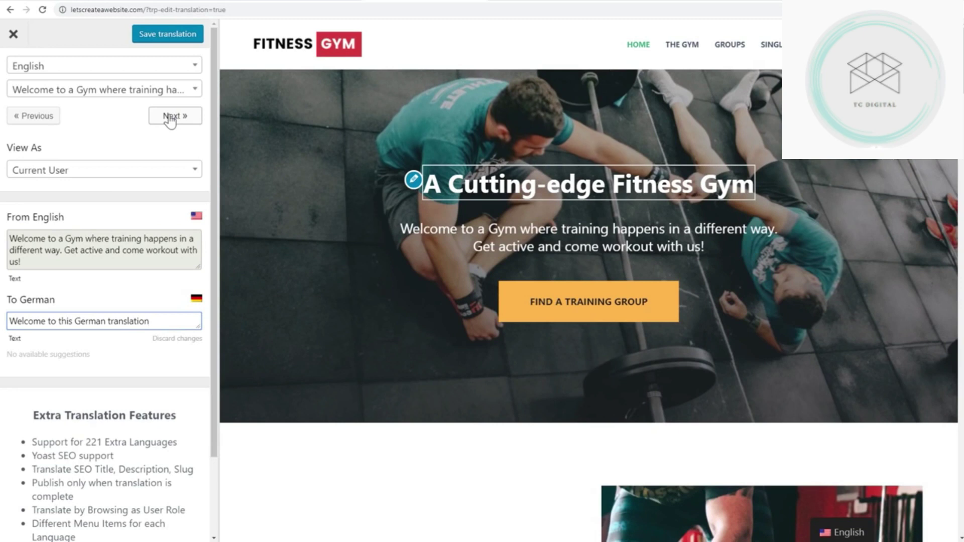
left_click(170, 119)
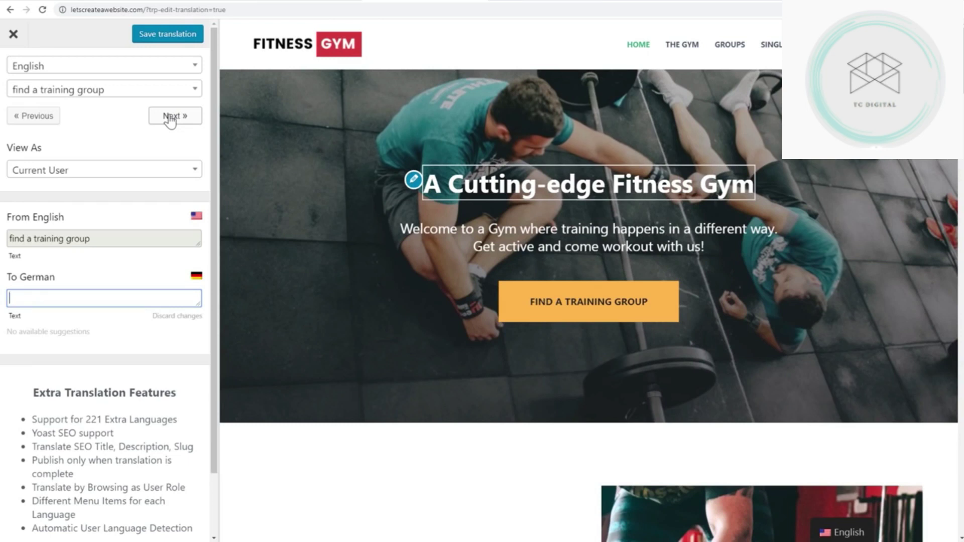
left_click(170, 116)
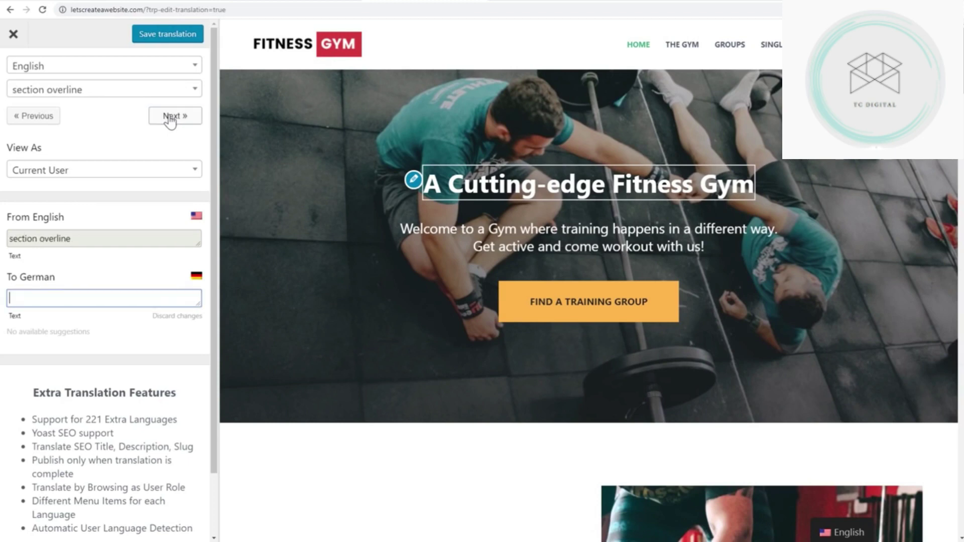
scroll(394, 158, "down", 5)
scroll(386, 166, "down", 3)
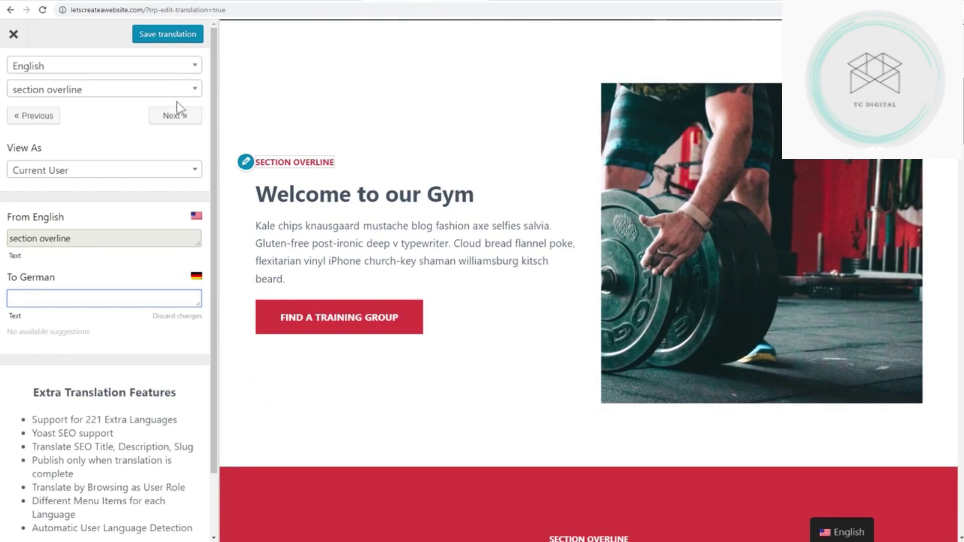
left_click(174, 116)
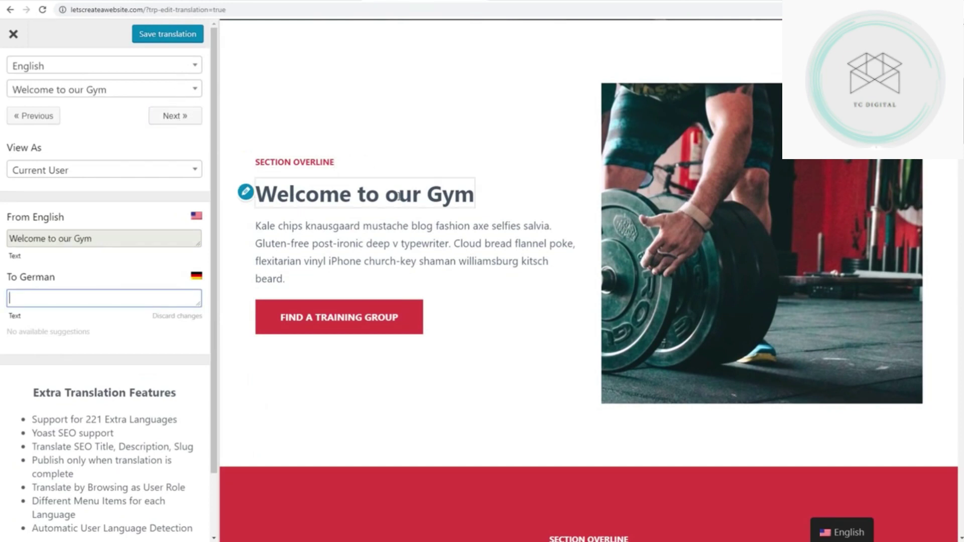
Step: Select the Home menu item and the barbell image for translation to inspect their German text and image source fields
scroll(375, 171, "up", 8)
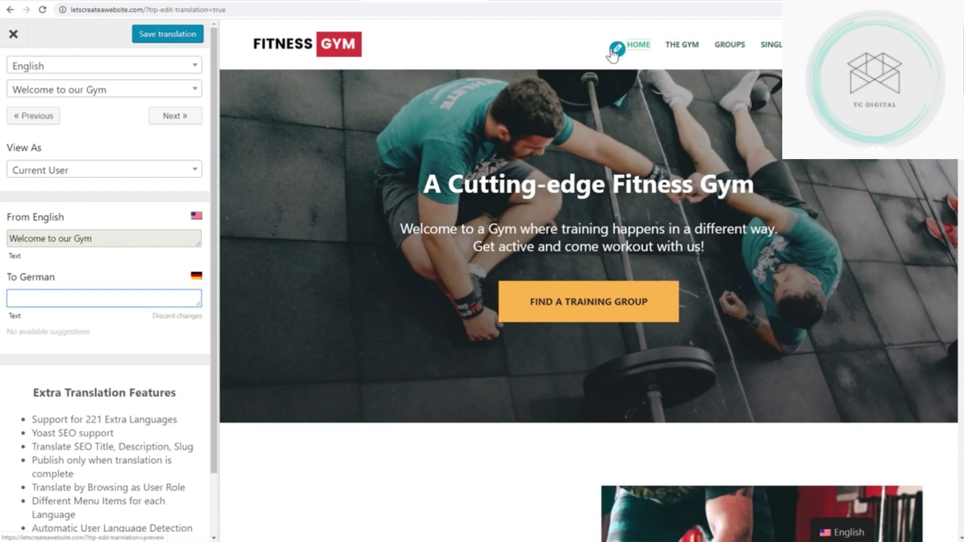
left_click(618, 49)
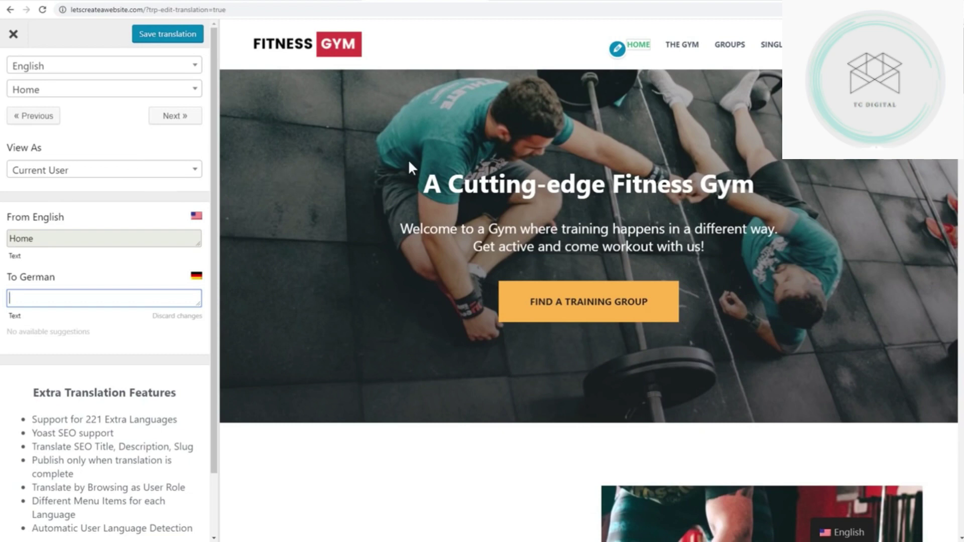
scroll(408, 158, "down", 6)
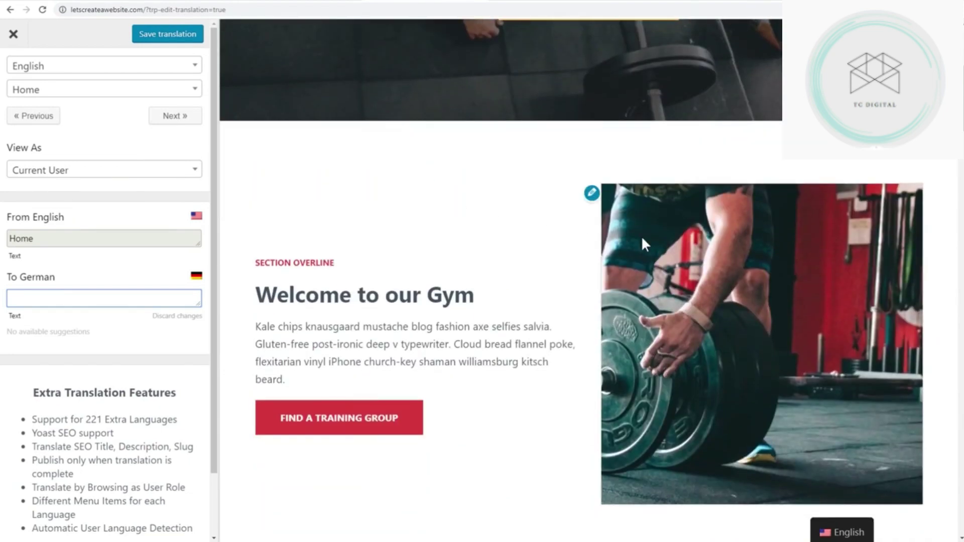
scroll(643, 240, "down", 2)
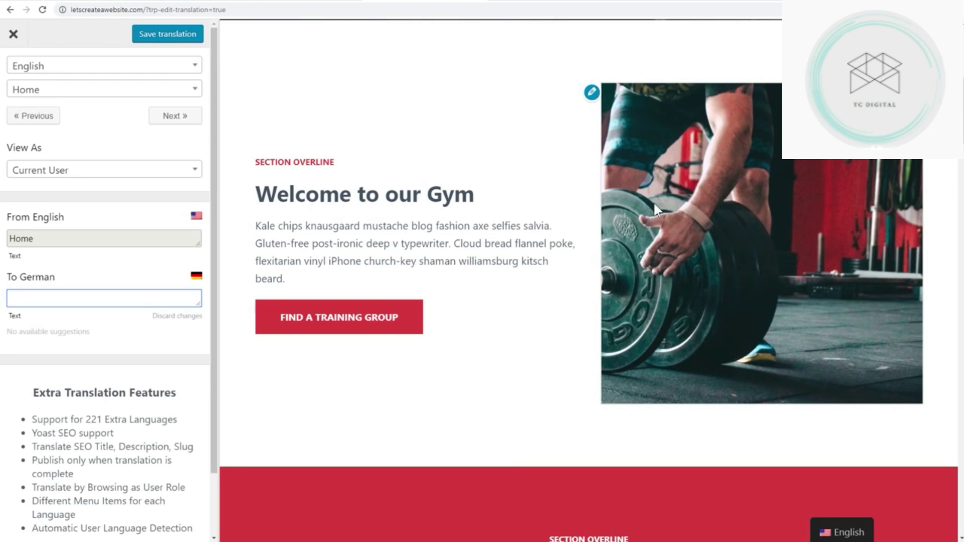
left_click(592, 94)
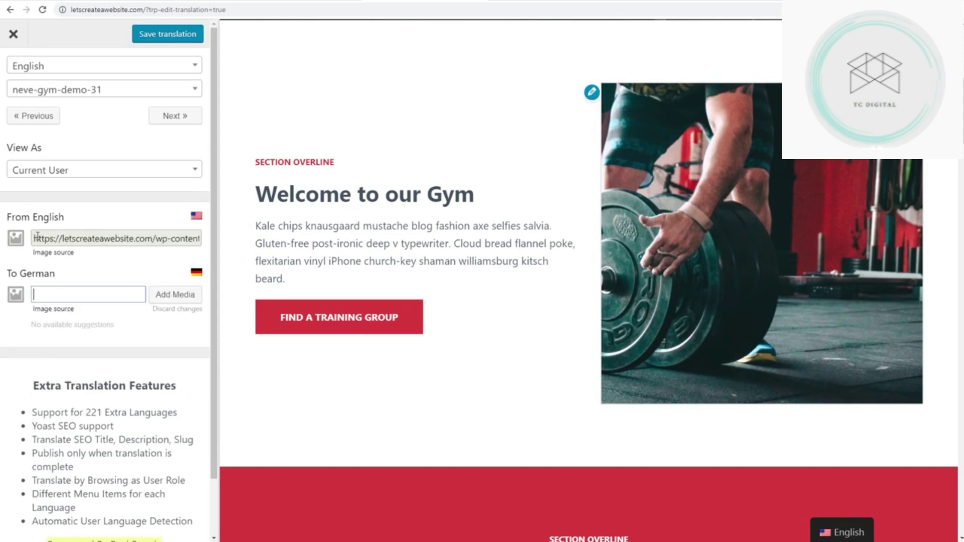
left_click_drag(37, 238, 188, 237)
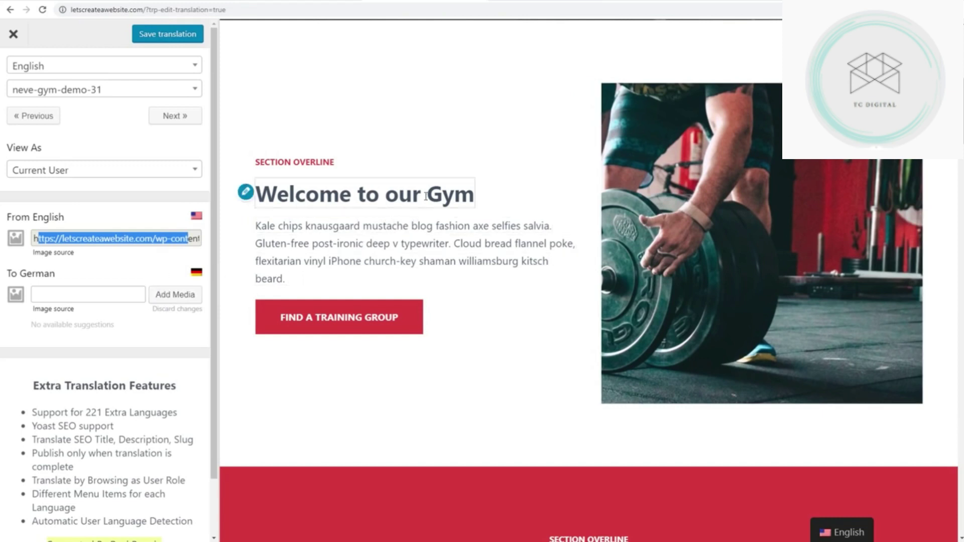
left_click(512, 181)
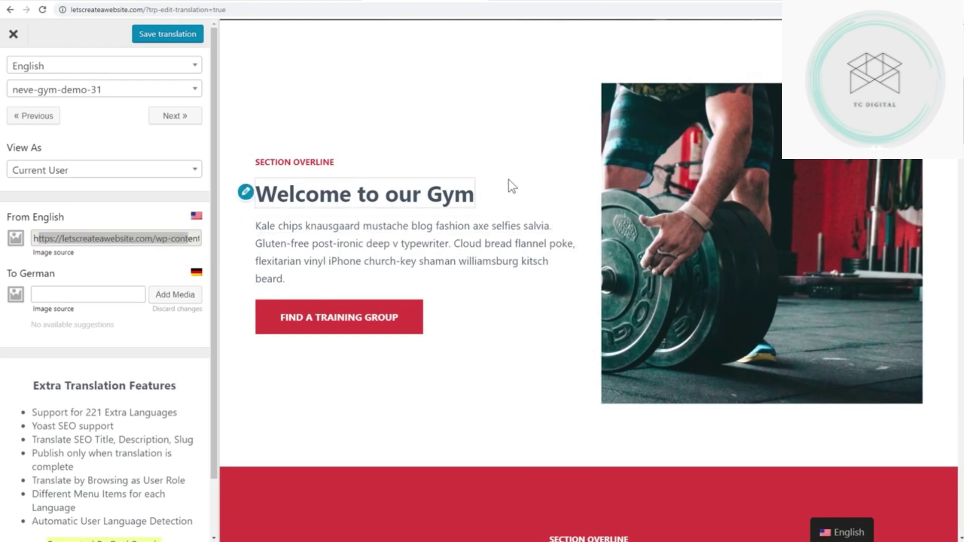
Step: Look over the remaining home page sections, then save the translation and close the translation editor
scroll(509, 181, "down", 5)
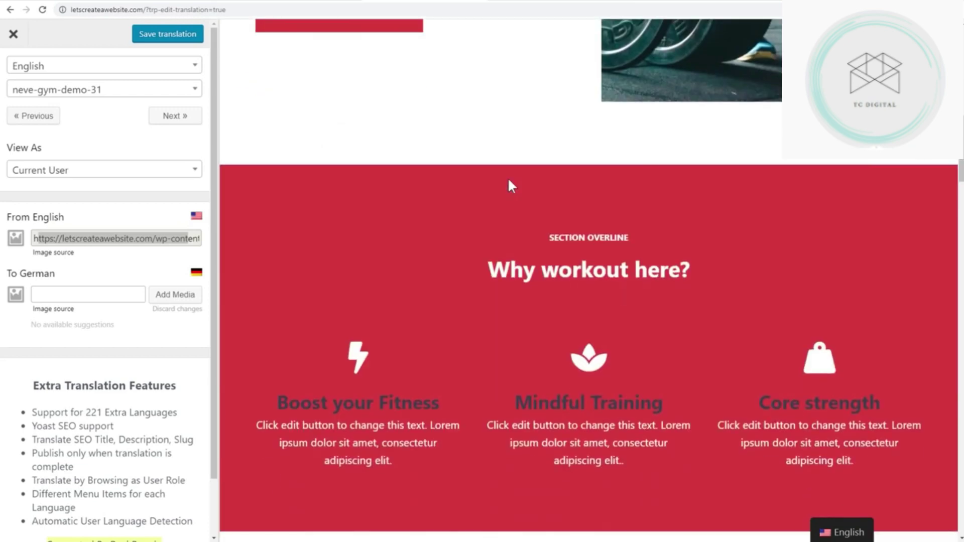
scroll(508, 182, "down", 10)
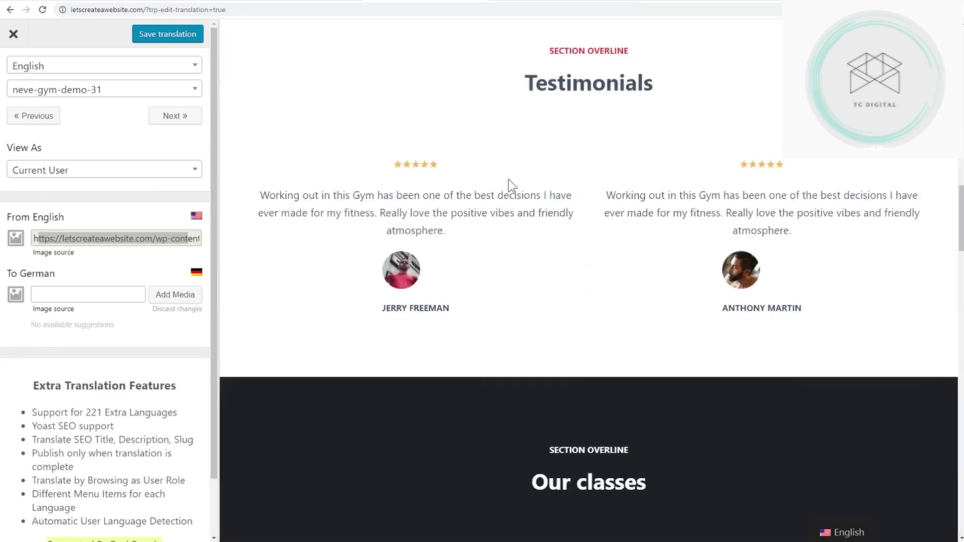
scroll(509, 182, "down", 13)
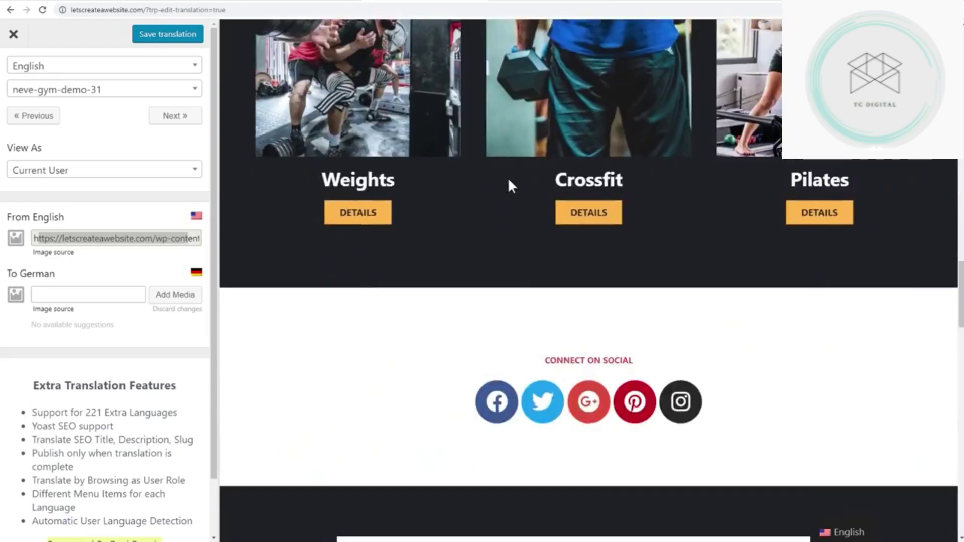
scroll(492, 183, "down", 2)
scroll(472, 181, "up", 17)
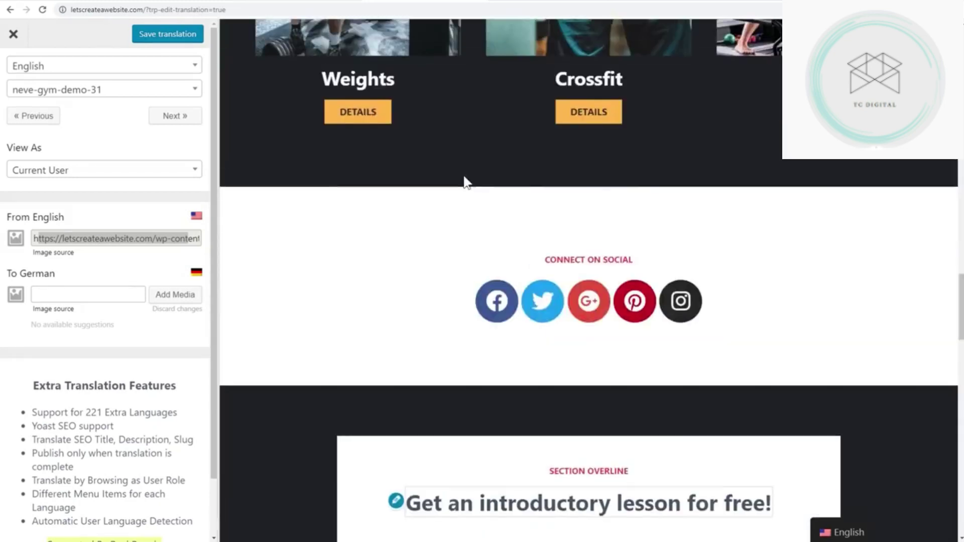
scroll(442, 174, "up", 15)
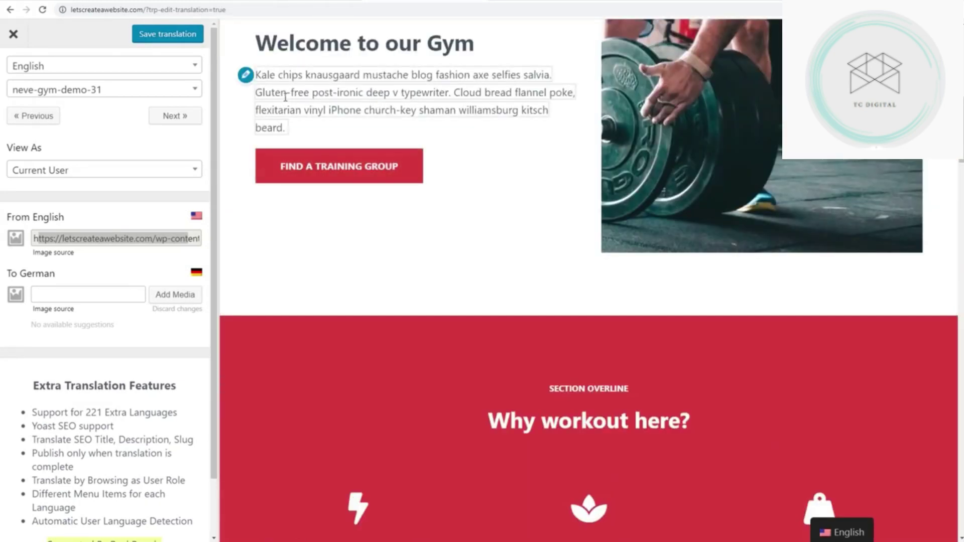
left_click(156, 36)
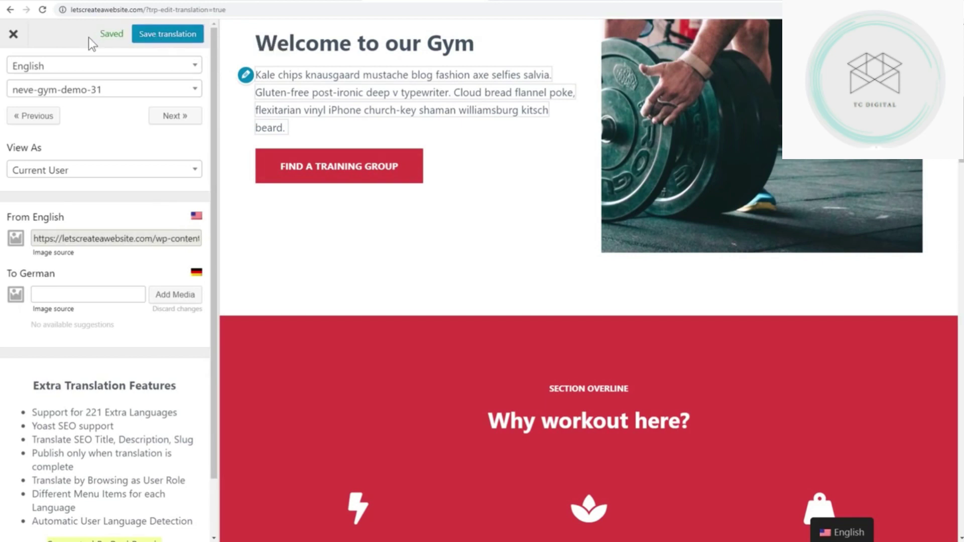
left_click(13, 35)
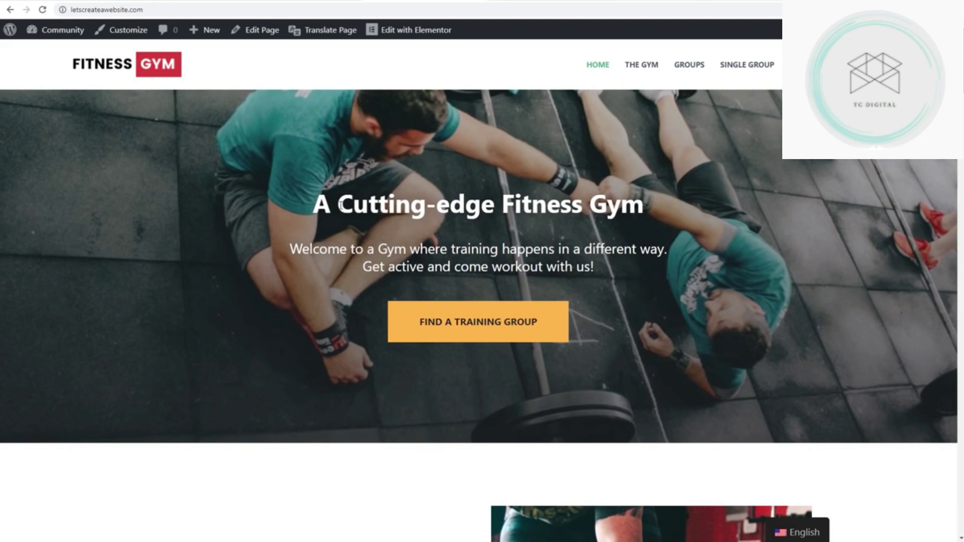
Step: Switch the home page from English to German and compare the main heading and welcome text in both languages
left_click_drag(312, 206, 708, 211)
left_click_drag(628, 278, 295, 236)
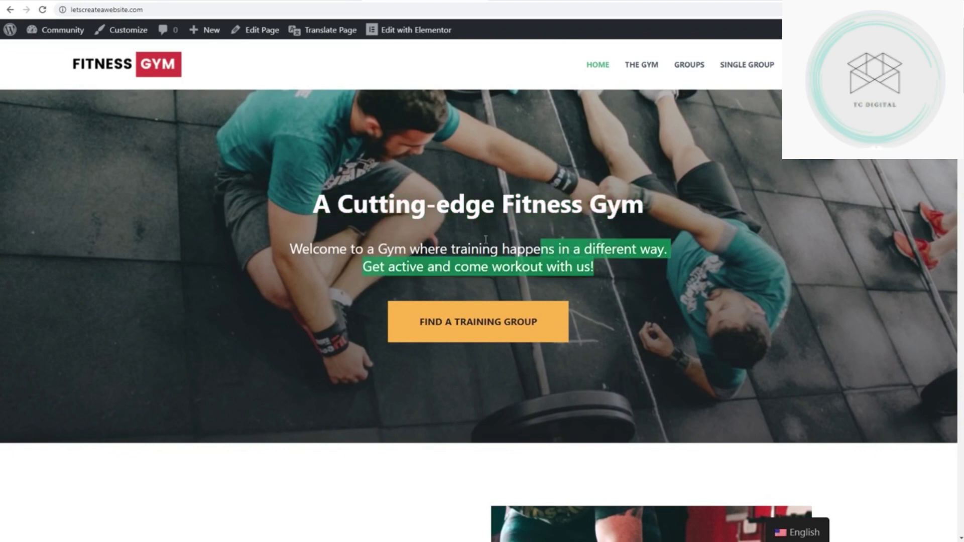
left_click(336, 225)
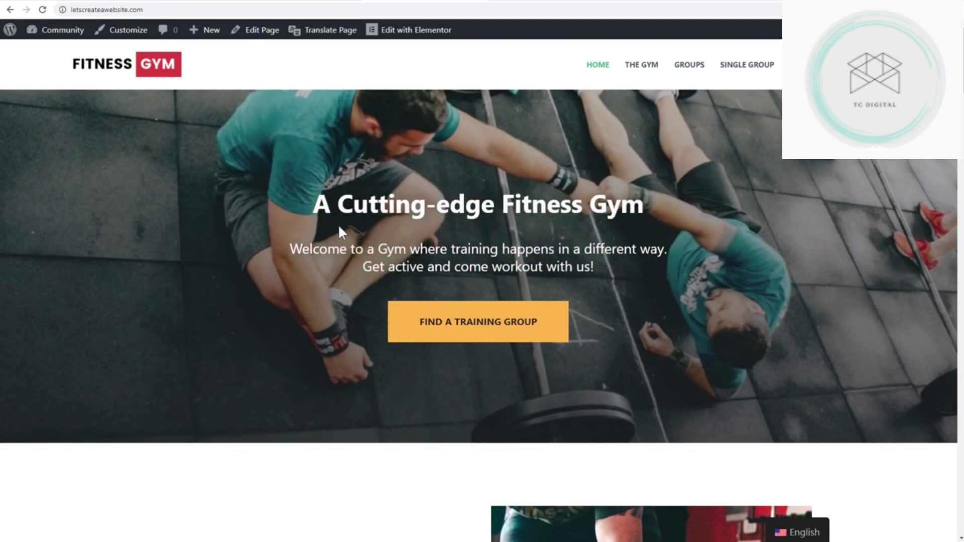
mouse_move(799, 532)
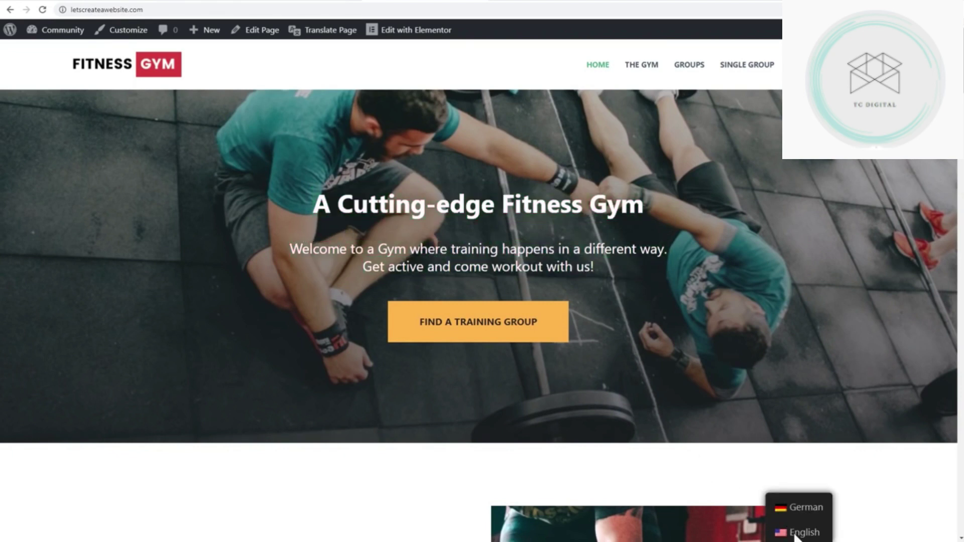
left_click(796, 502)
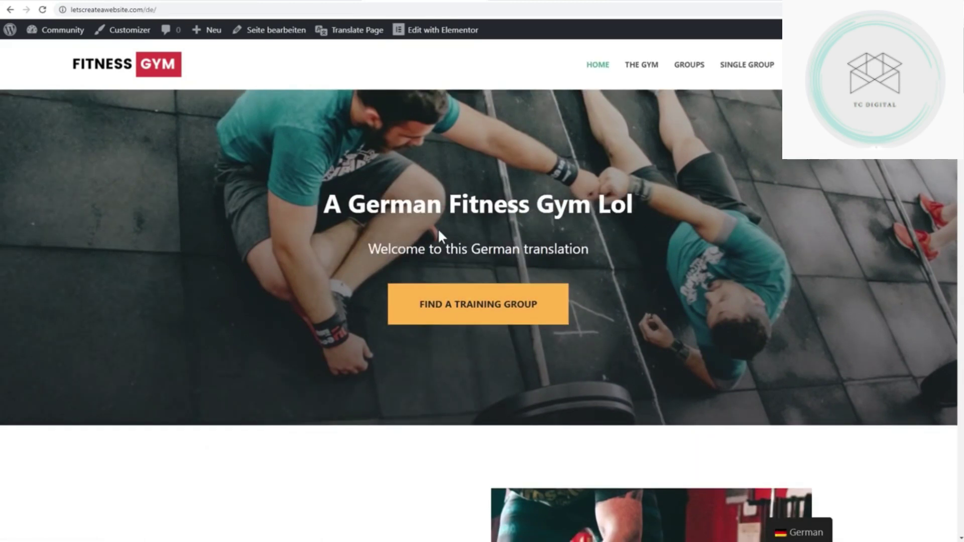
left_click_drag(318, 201, 708, 204)
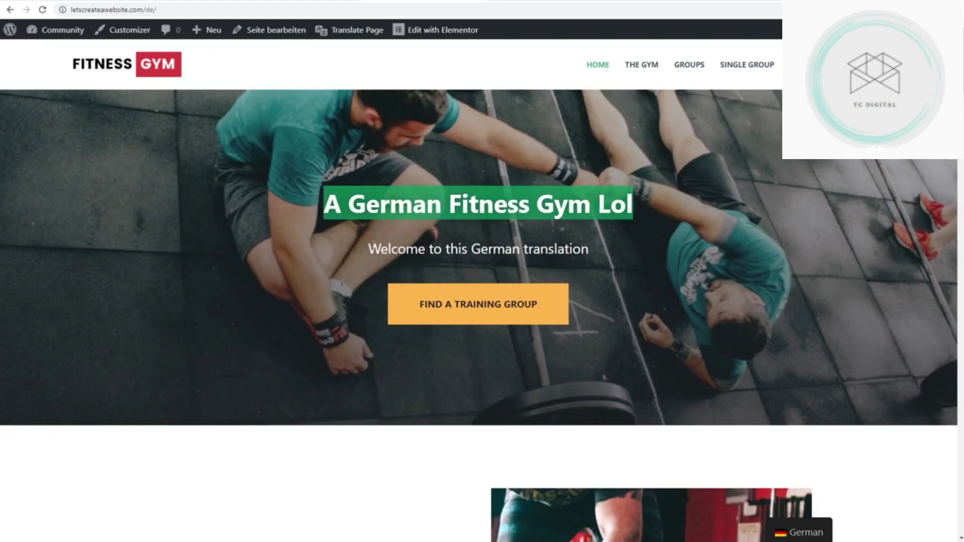
Step: Examine the German welcome text under the main heading, and switch the home page back to English
left_click_drag(367, 249, 616, 249)
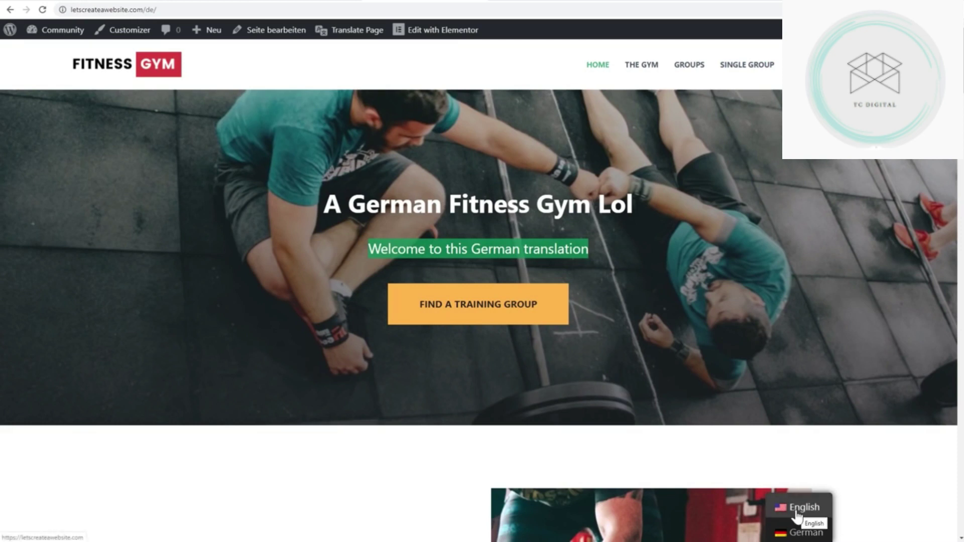
left_click(791, 510)
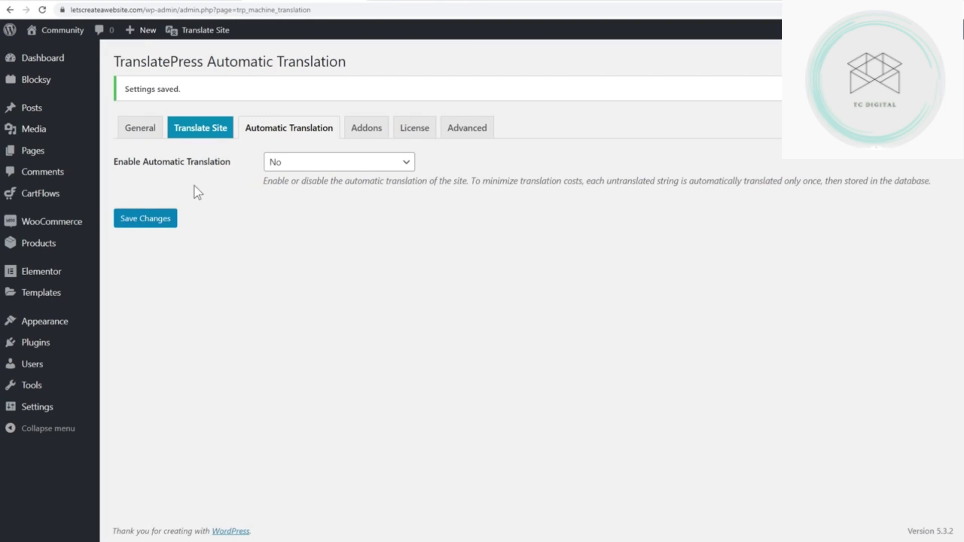
Step: Open the WordPress menu management page and load the main menu for editing
mouse_move(71, 330)
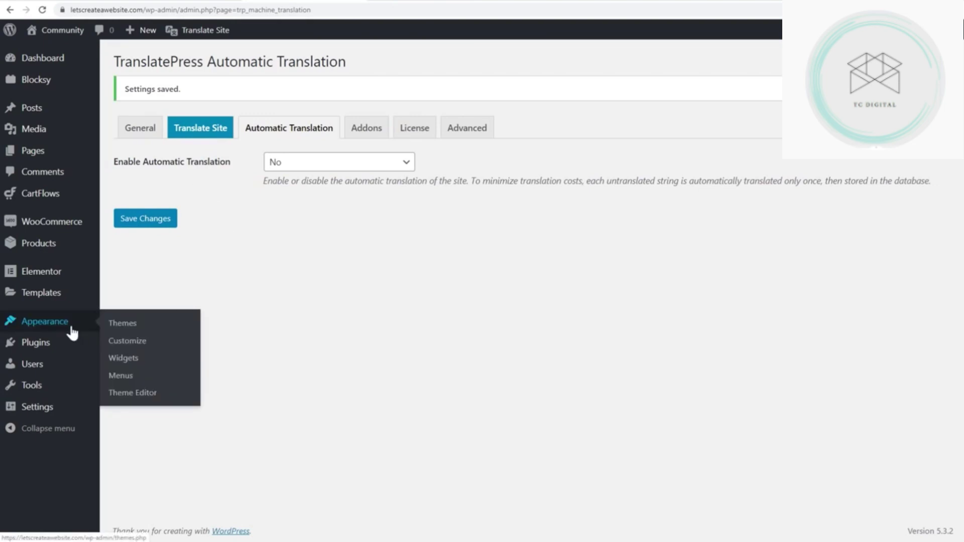
left_click(130, 375)
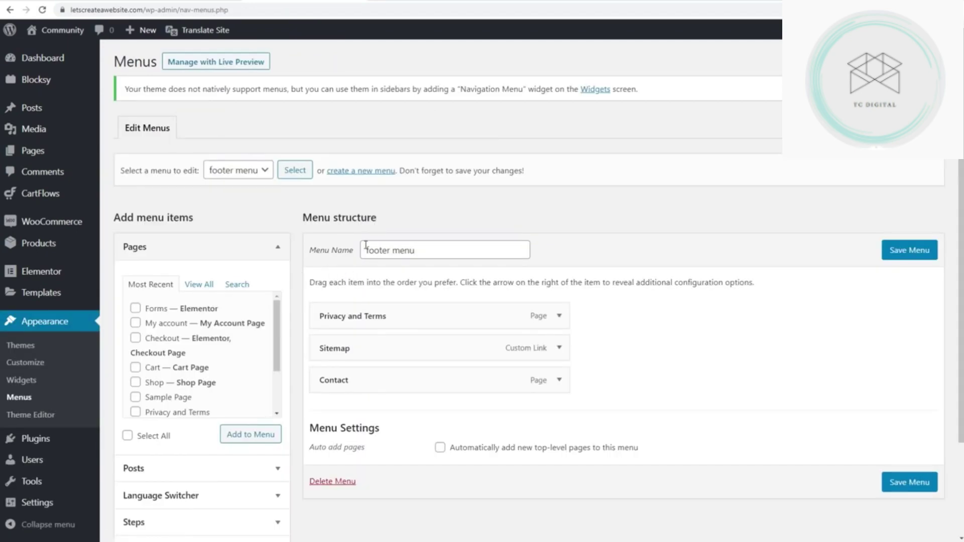
left_click(228, 171)
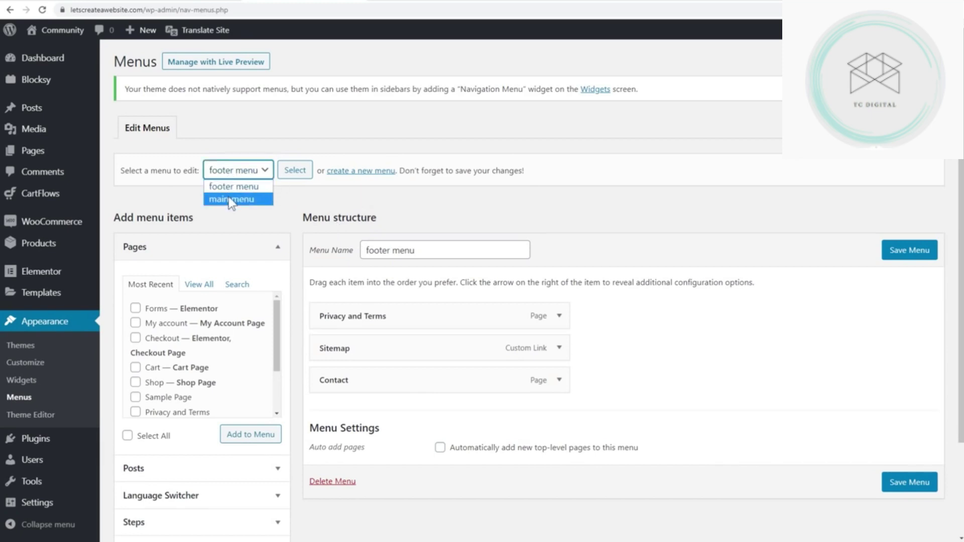
left_click(229, 199)
left_click(295, 170)
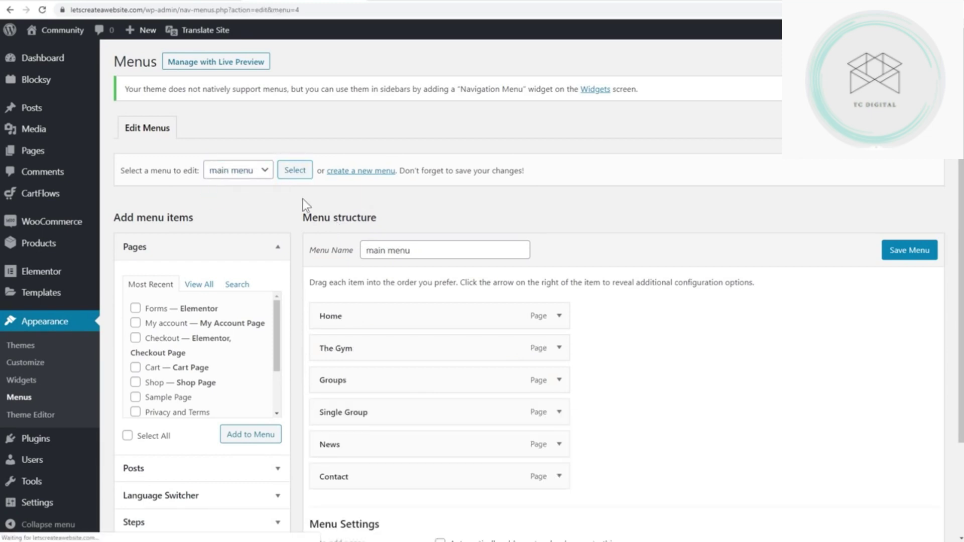
Step: Add the German and English language switcher items to the main menu with English above German, and save the menu
scroll(375, 323, "down", 3)
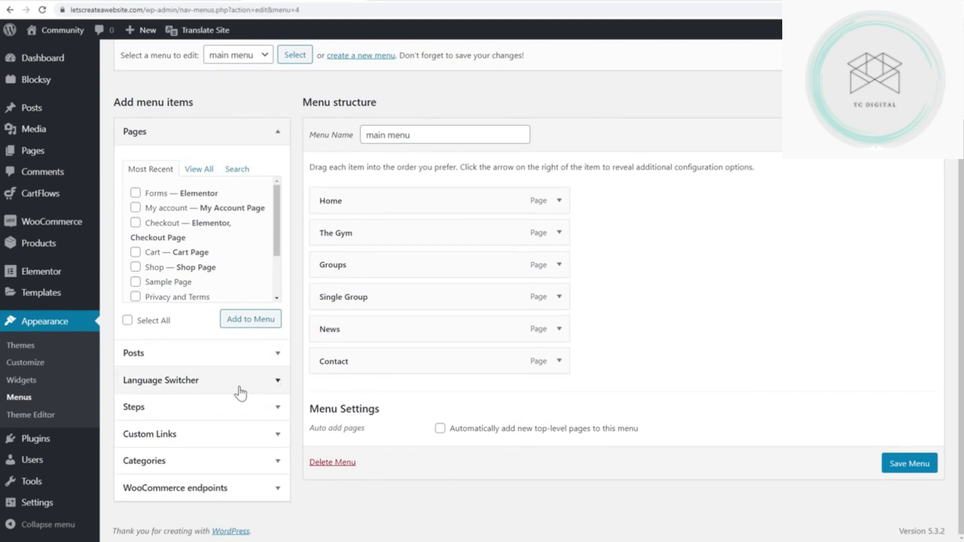
left_click(178, 385)
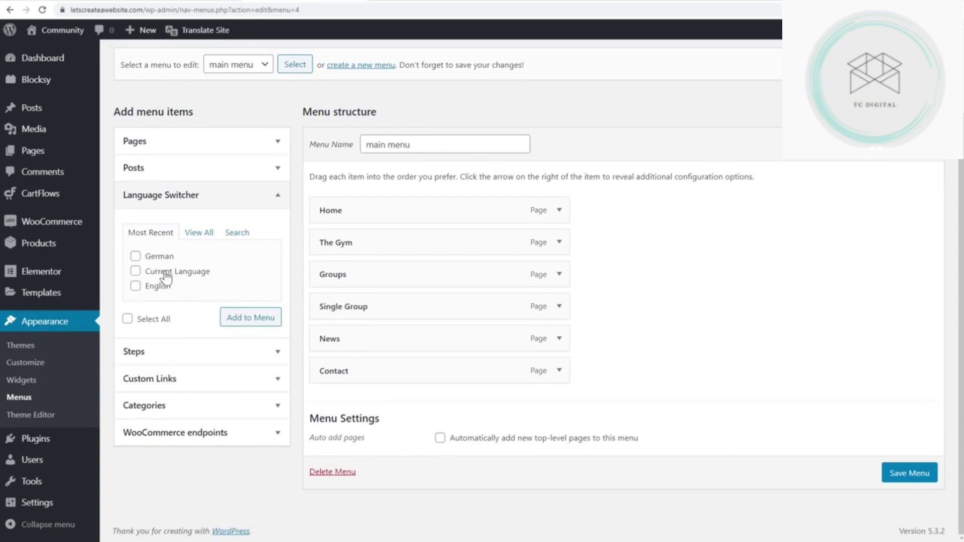
left_click(135, 256)
left_click(135, 286)
left_click(244, 321)
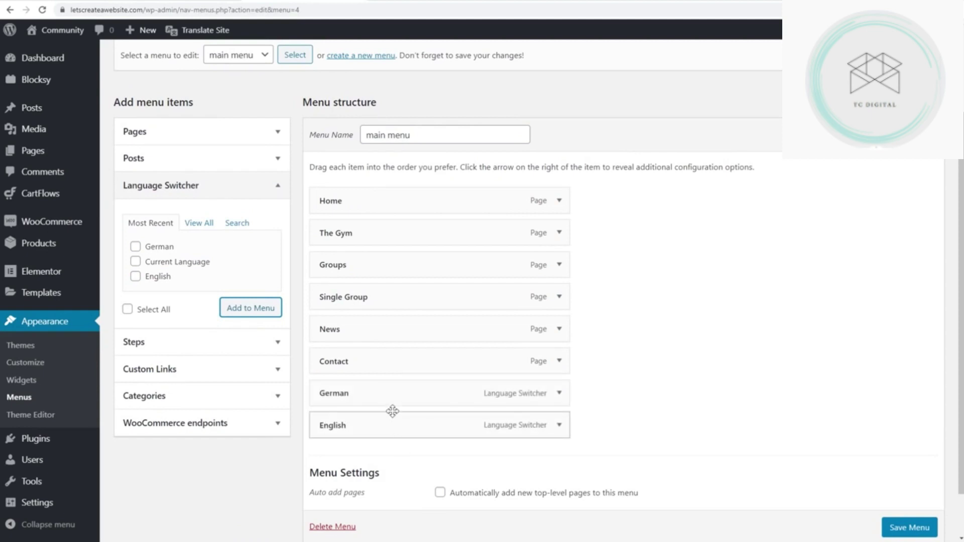
left_click_drag(395, 427, 392, 400)
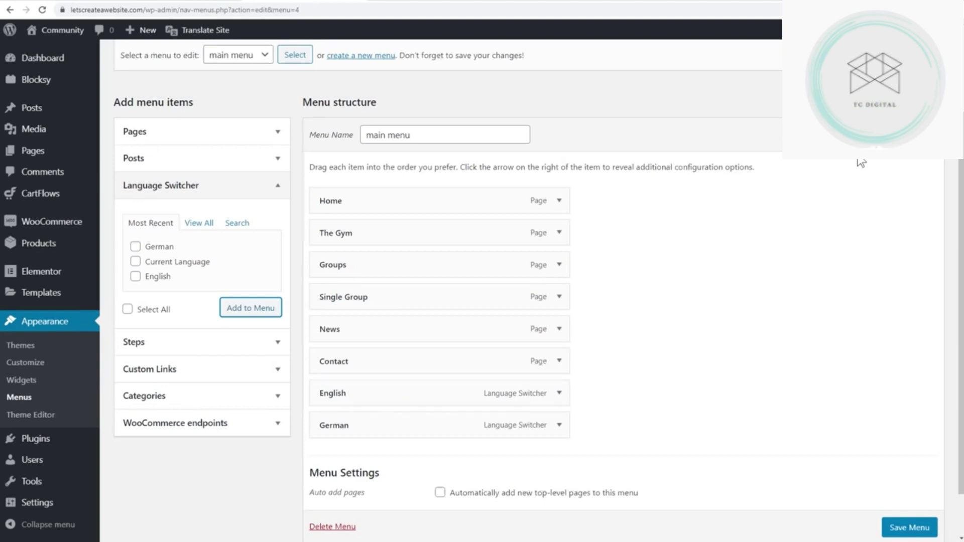
left_click(910, 528)
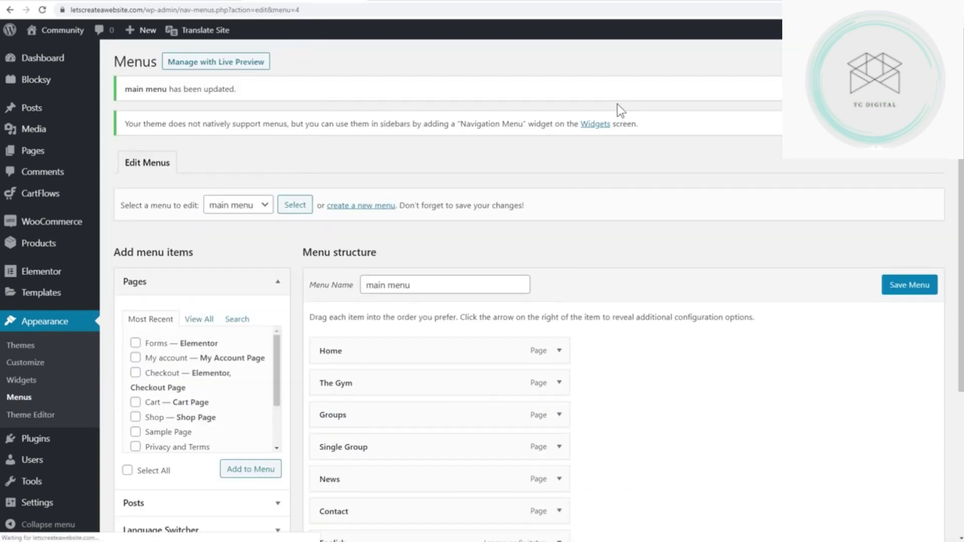
Step: Reload the website's home page to check the language items in the header navigation
left_click(446, 2)
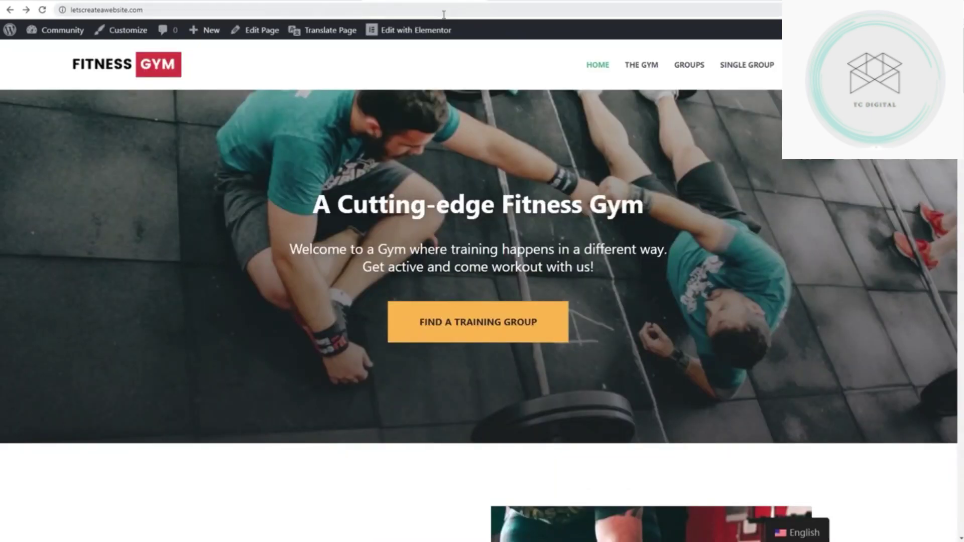
left_click(444, 12)
key("Return")
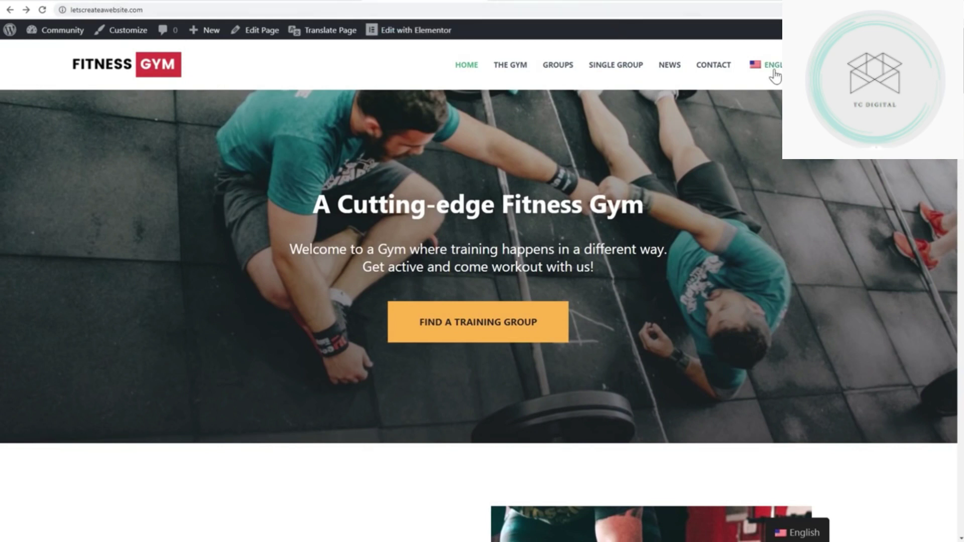
Step: Set the menu item language switcher to Only Flags in the TranslatePress settings, save, and reload the home page to check the header
left_click(300, 3)
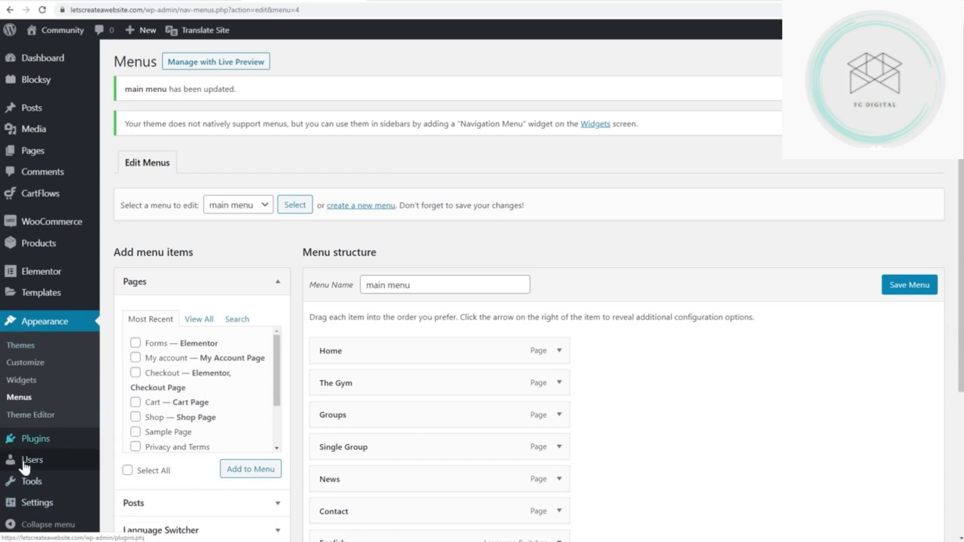
left_click(134, 508)
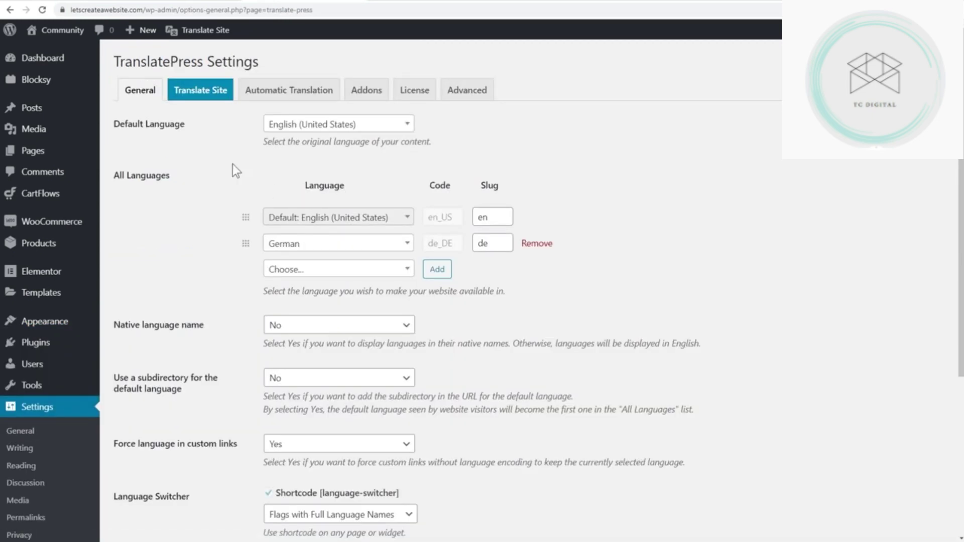
scroll(210, 162, "down", 5)
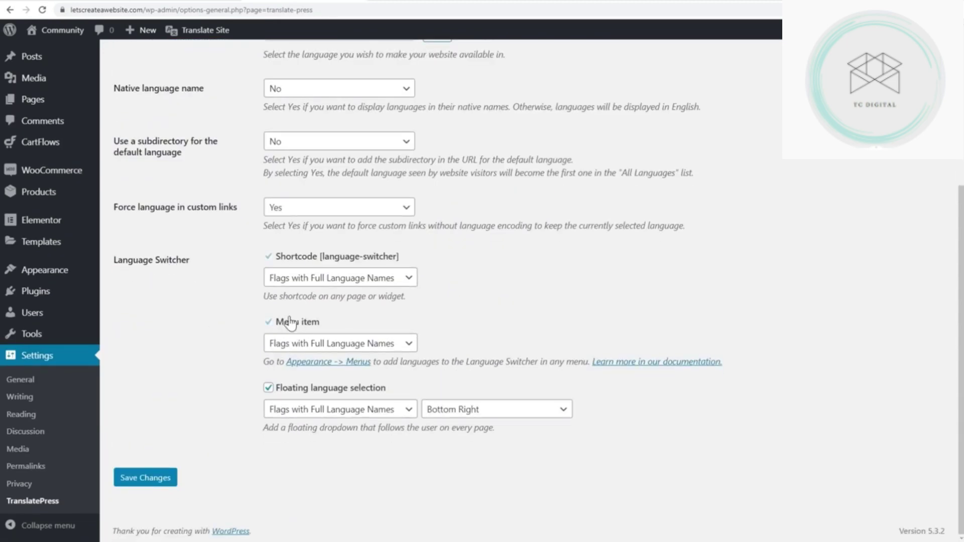
left_click(343, 347)
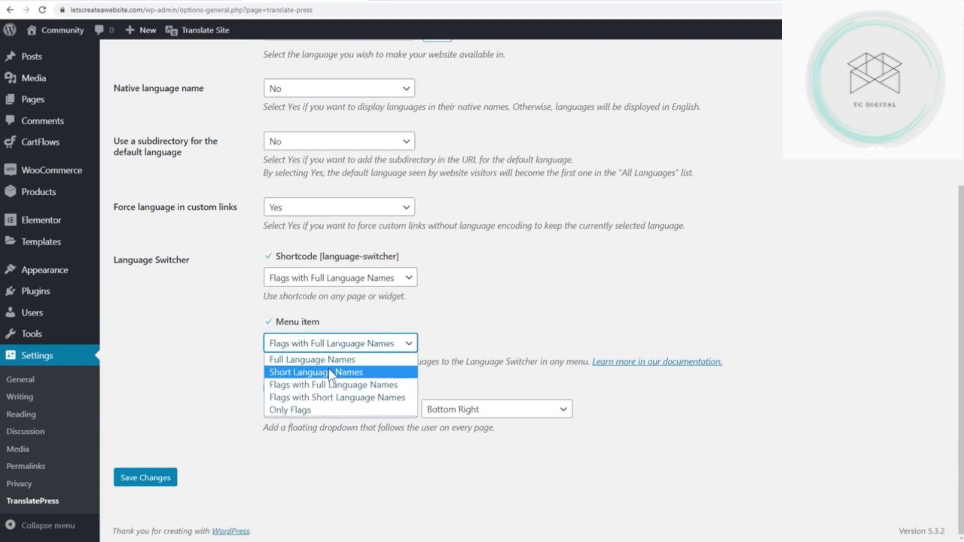
left_click(290, 410)
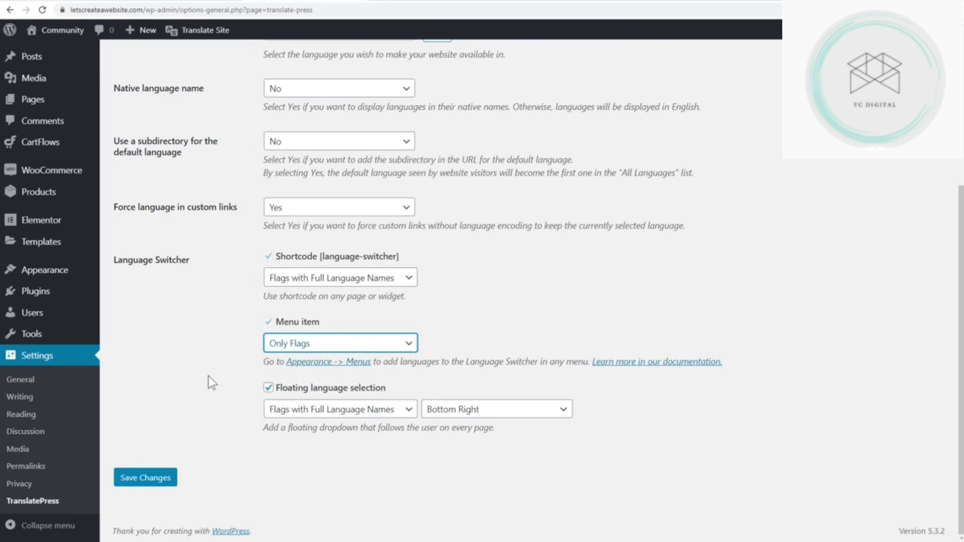
left_click(150, 481)
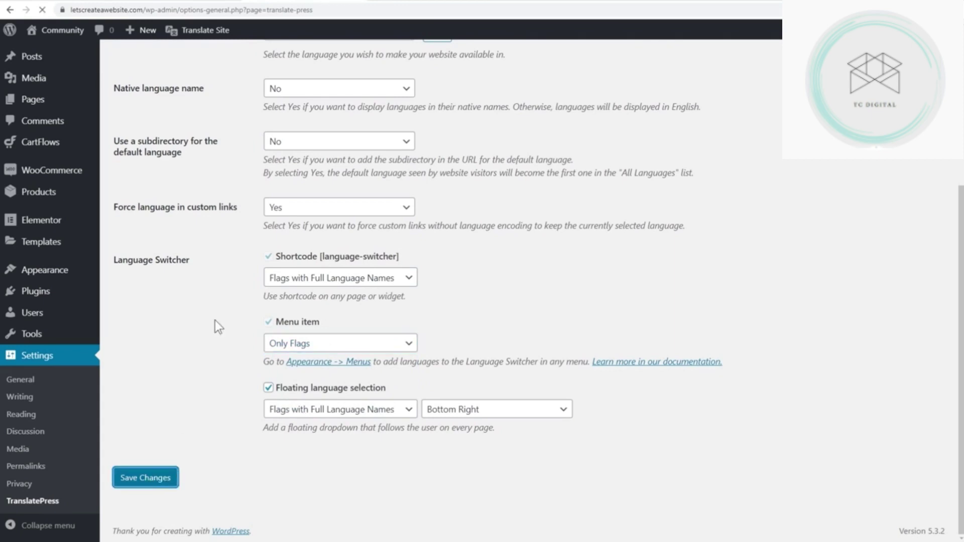
left_click(502, 1)
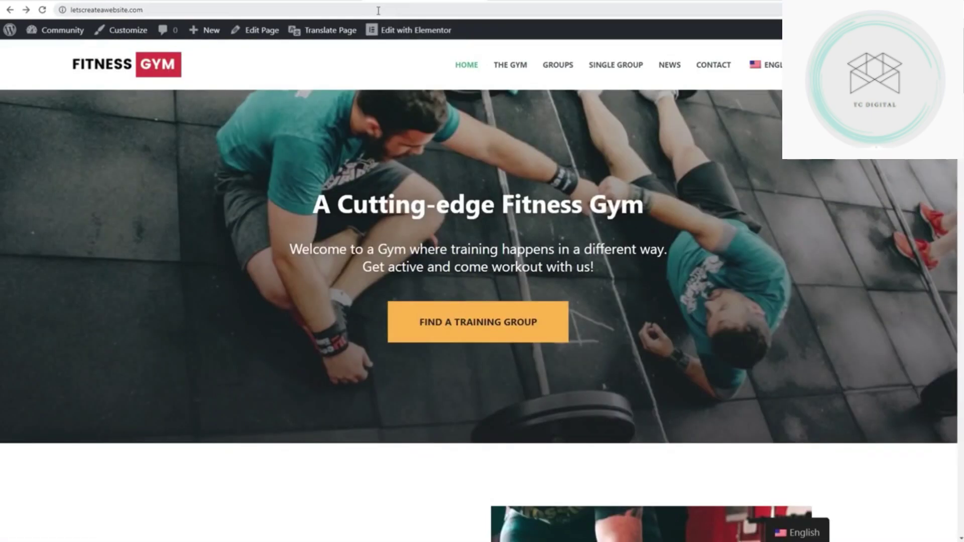
key("F5")
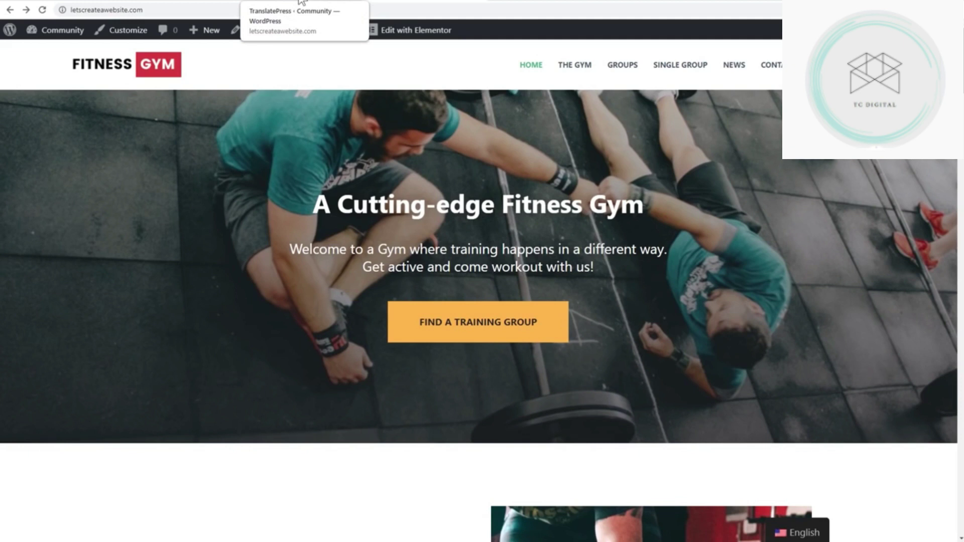
Step: Copy the [language-switcher] shortcode from the TranslatePress settings and look over its display style options
left_click(302, 2)
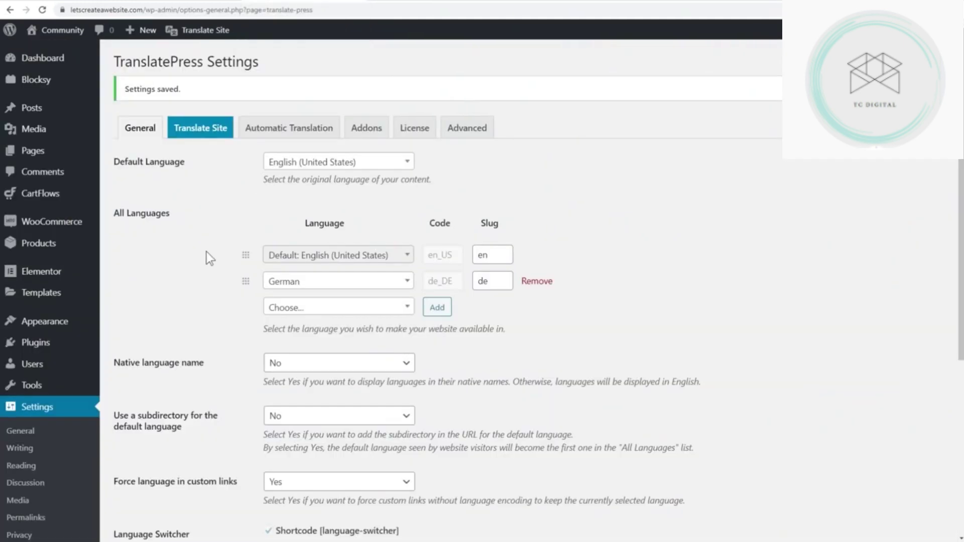
scroll(206, 251, "down", 5)
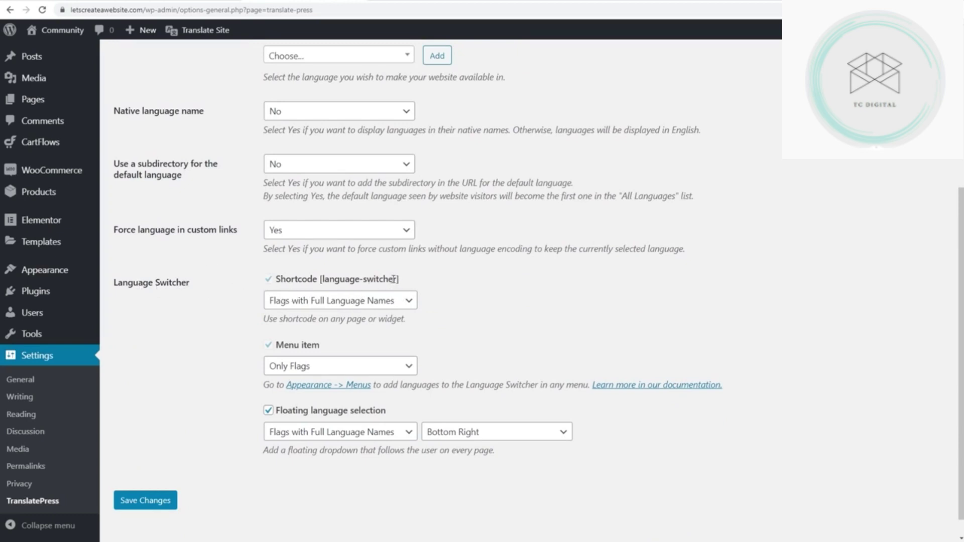
left_click_drag(405, 282, 319, 280)
key("ctrl+c")
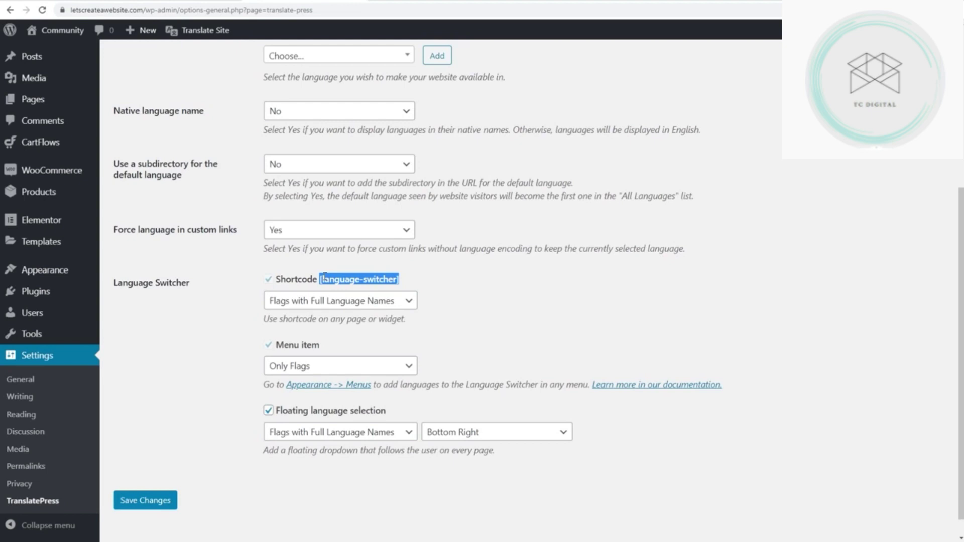
left_click(299, 303)
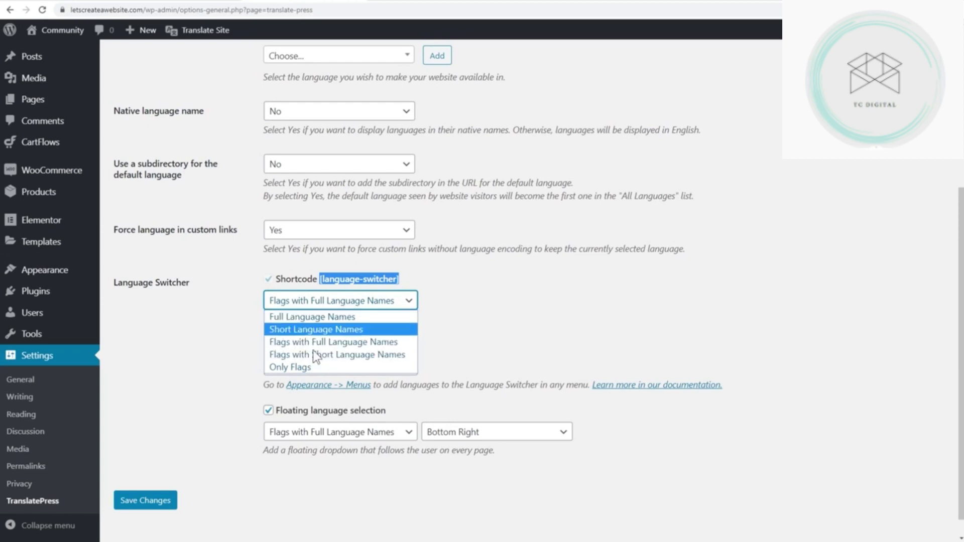
left_click(206, 258)
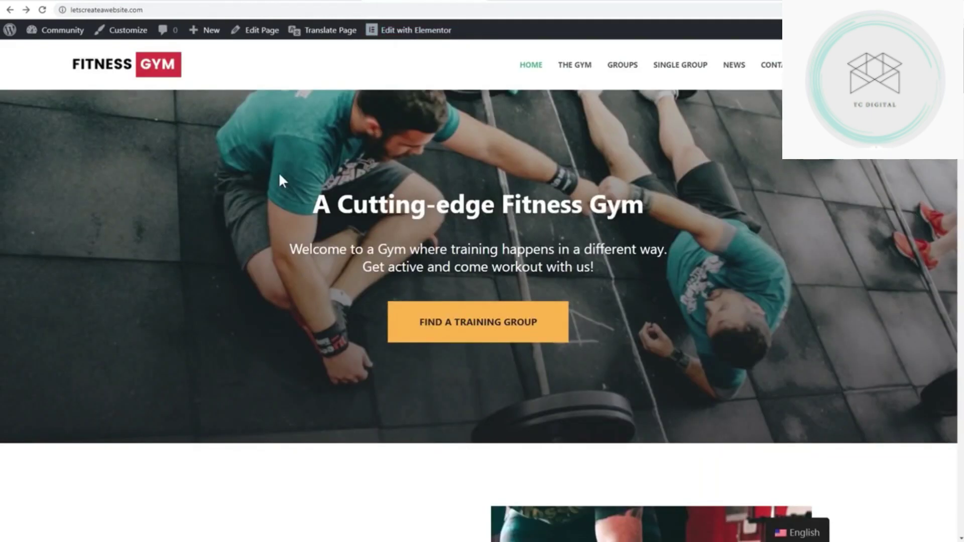
Step: Open the home page in Elementor and place a Shortcode widget below the training group button in the "Welcome to our Gym" section
left_click(408, 33)
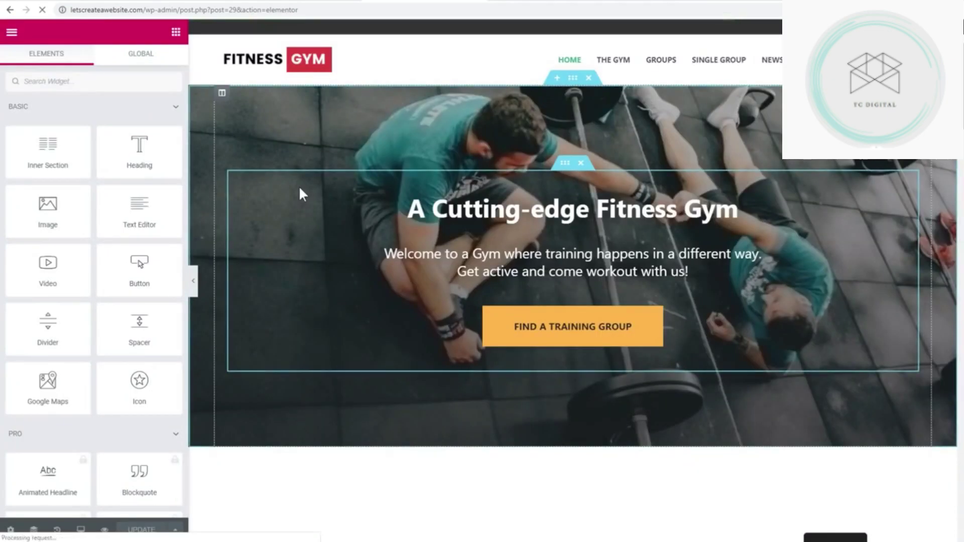
scroll(300, 190, "down", 6)
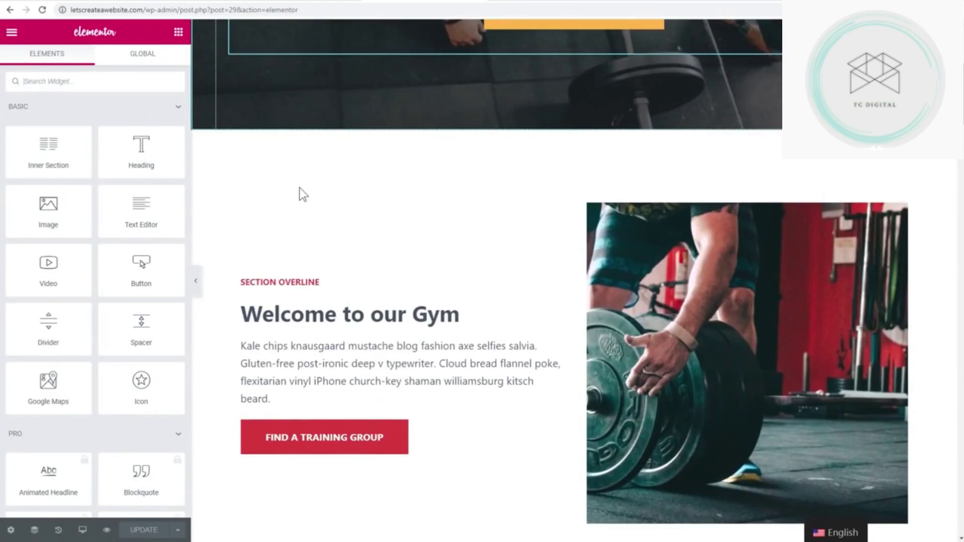
scroll(299, 188, "down", 3)
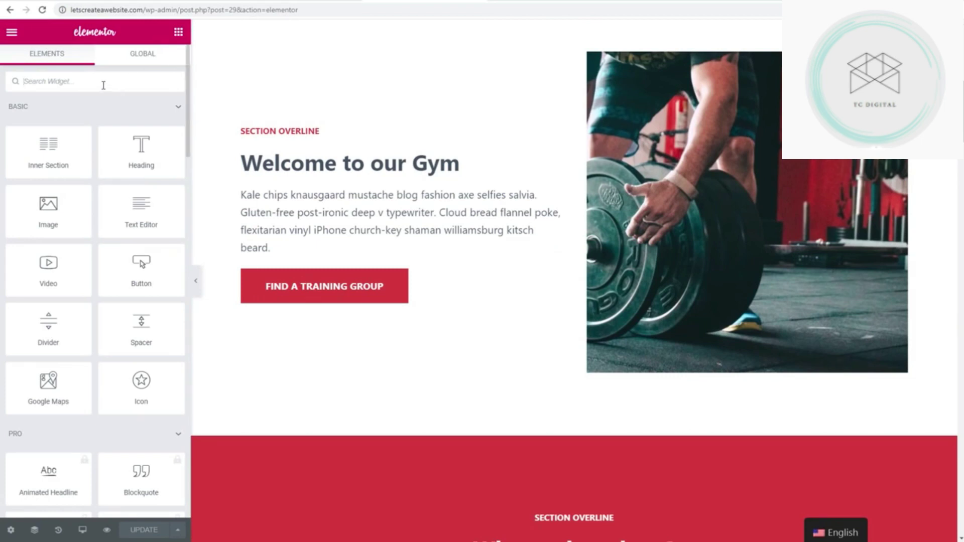
type("short")
left_click_drag(48, 121, 300, 302)
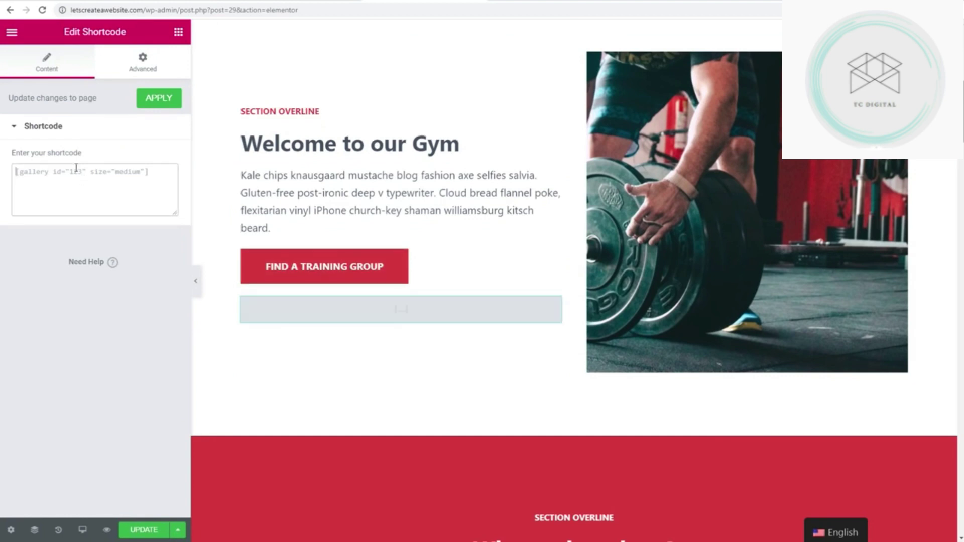
Step: Fill the Shortcode widget with [language-switcher], apply it and update the page, then exit to the dashboard
key("ctrl+v")
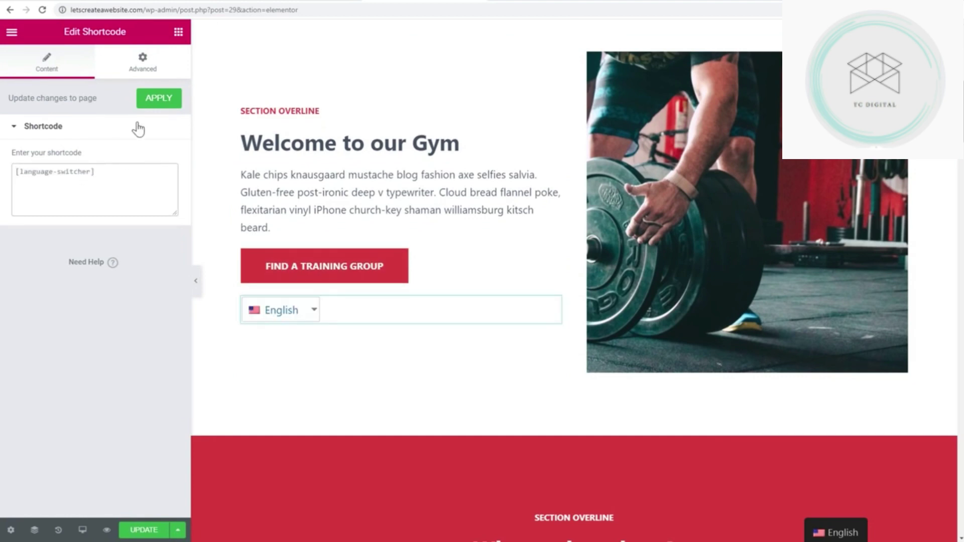
left_click(155, 98)
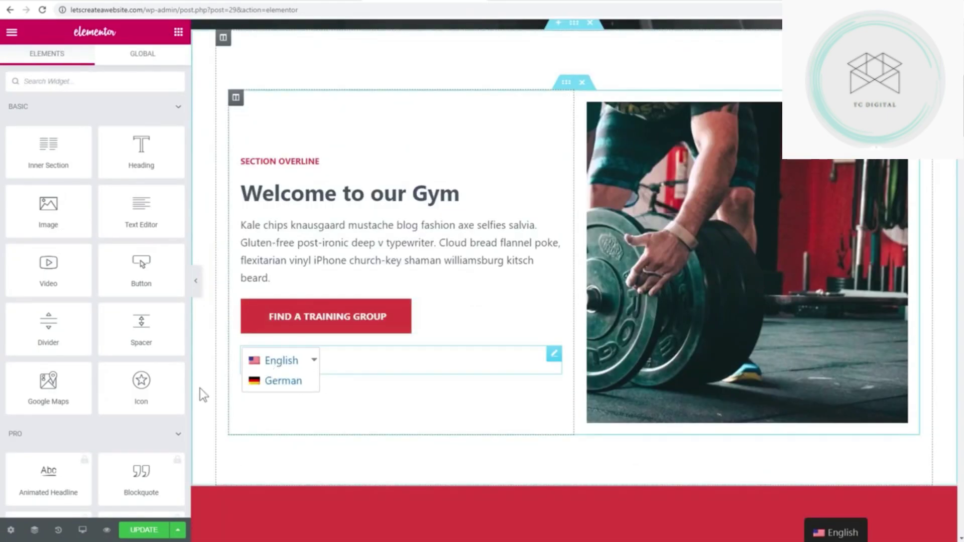
left_click(144, 530)
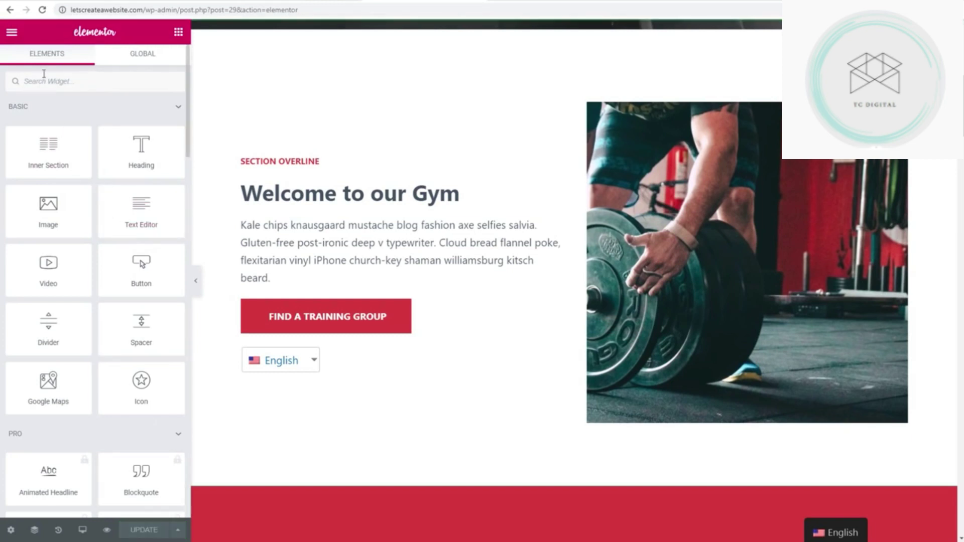
left_click(12, 32)
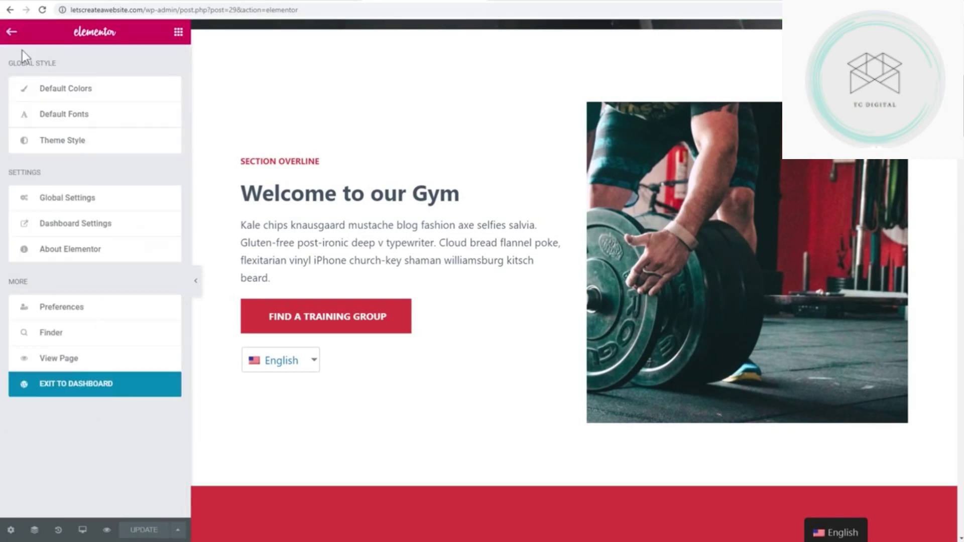
left_click(96, 383)
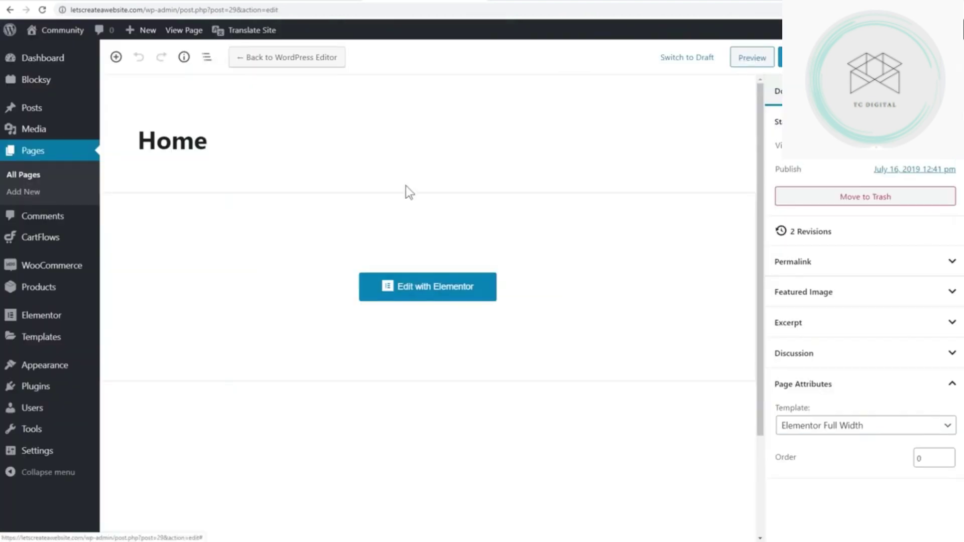
Step: Open the live home page and check the language switcher dropdown below the training group button in the "Welcome to our Gym" section
left_click(192, 145)
left_click(229, 100)
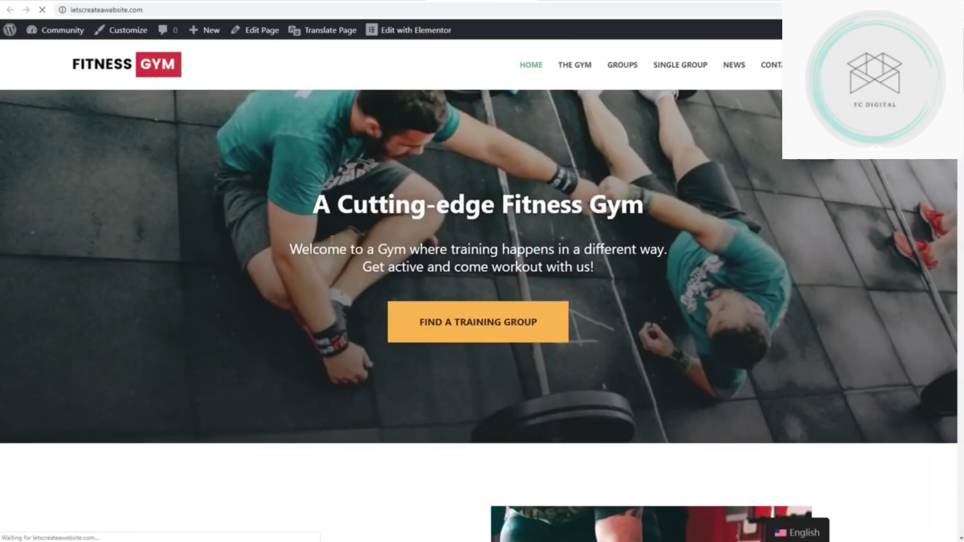
scroll(201, 351, "down", 7)
mouse_move(195, 399)
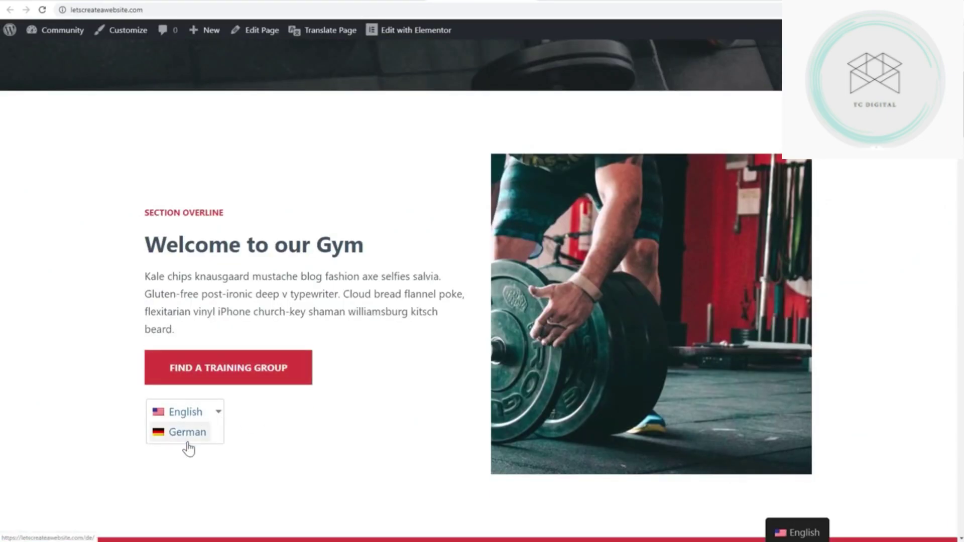
scroll(388, 321, "up", 5)
scroll(393, 290, "down", 7)
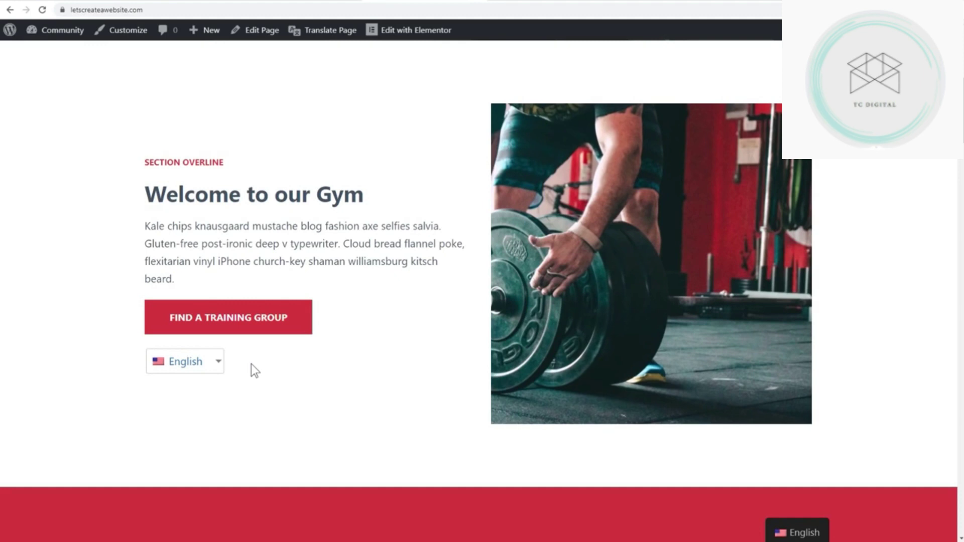
scroll(251, 364, "up", 5)
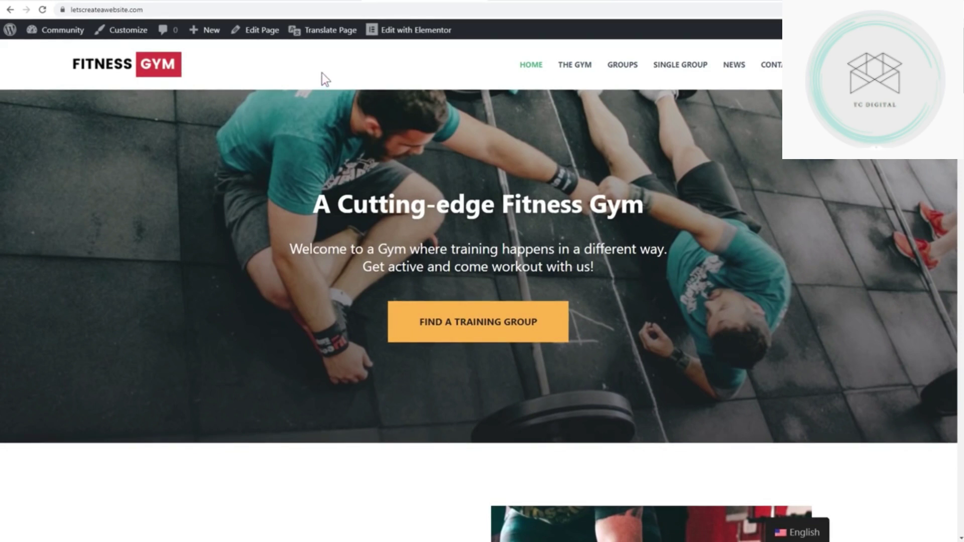
Step: Load wpcrafter.com/translatepress in the browser and open the Features page of the TranslatePress site
left_click(327, 29)
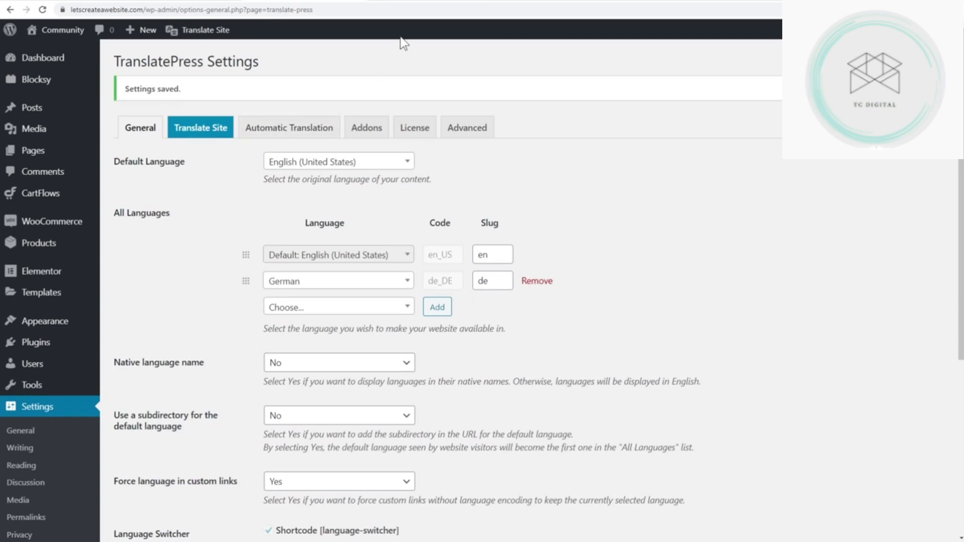
left_click(547, 1)
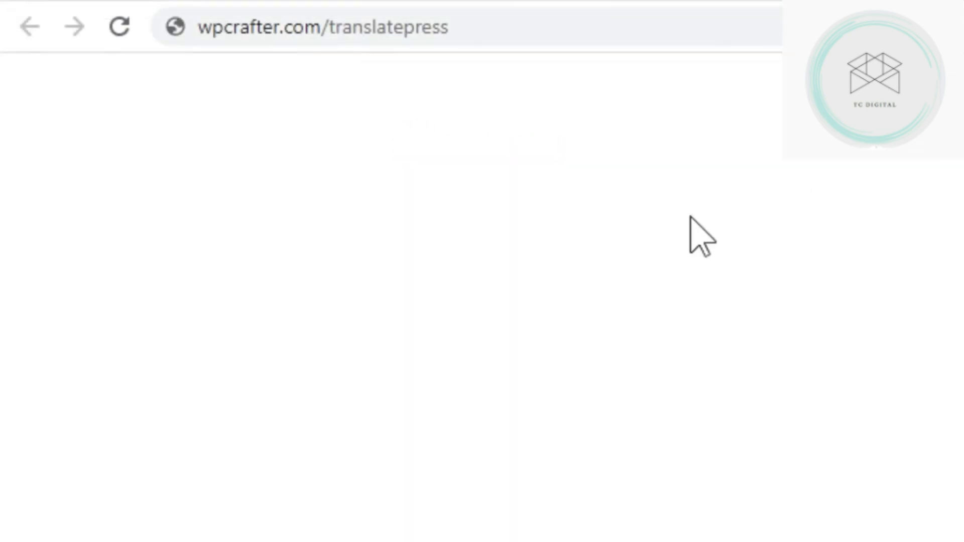
left_click(725, 36)
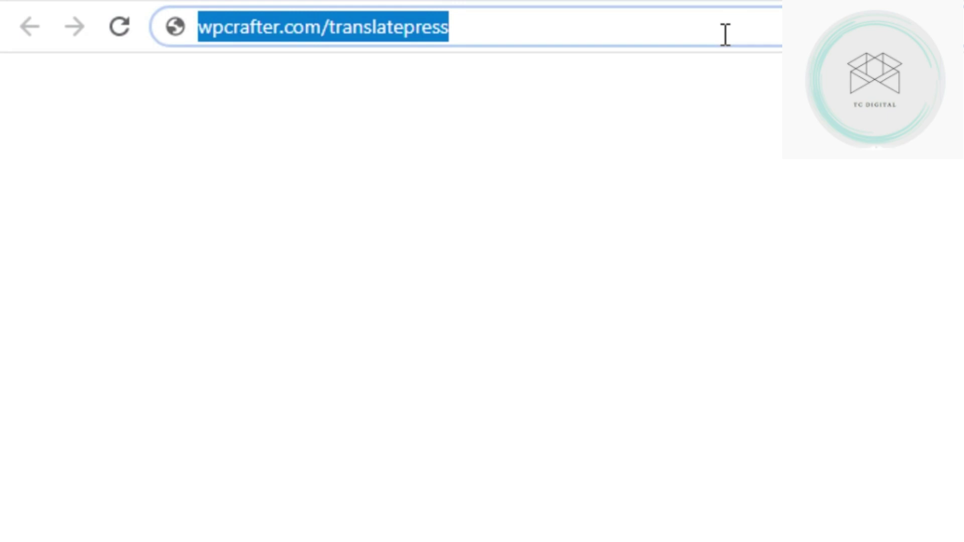
key("Return")
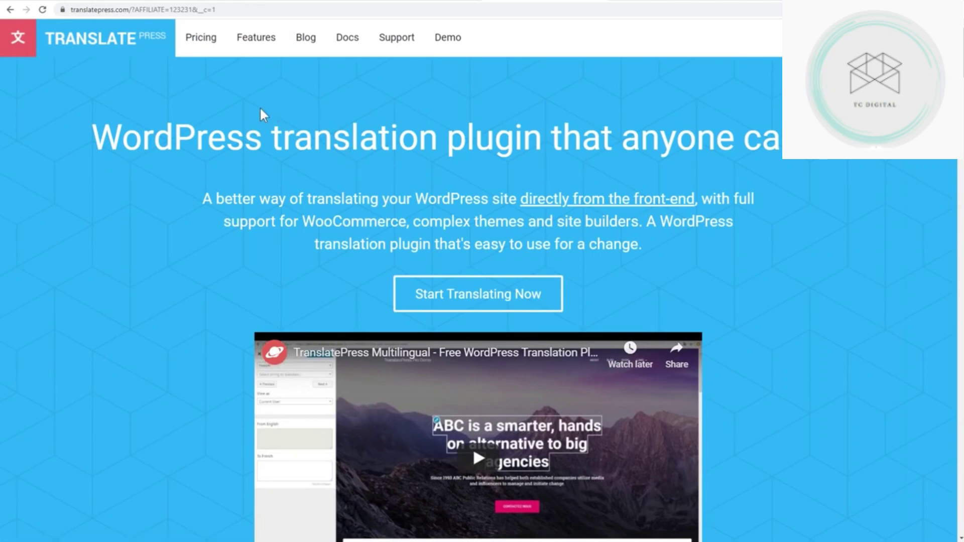
left_click(259, 47)
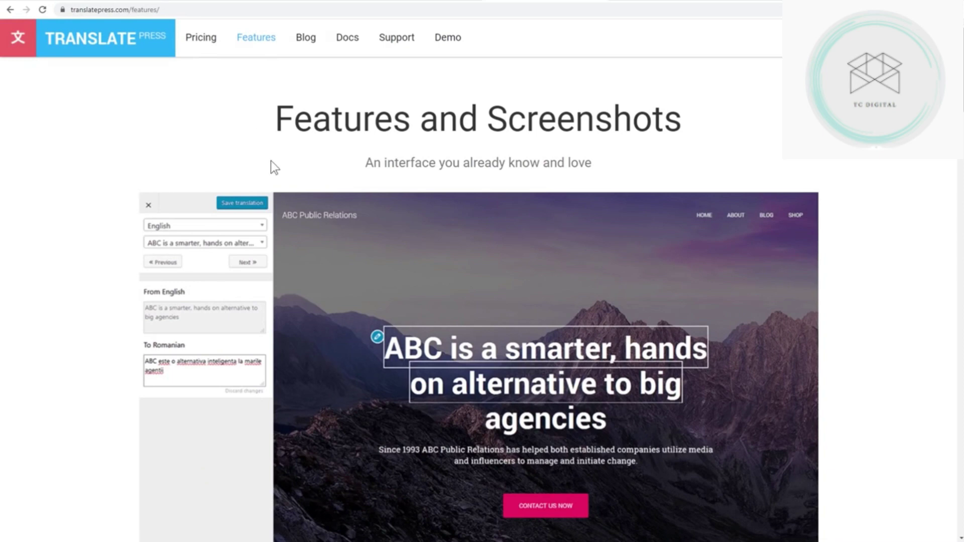
Step: Read through the TranslatePress Features table comparing the Free version with the Developer, Business and Personal plans
scroll(271, 159, "down", 10)
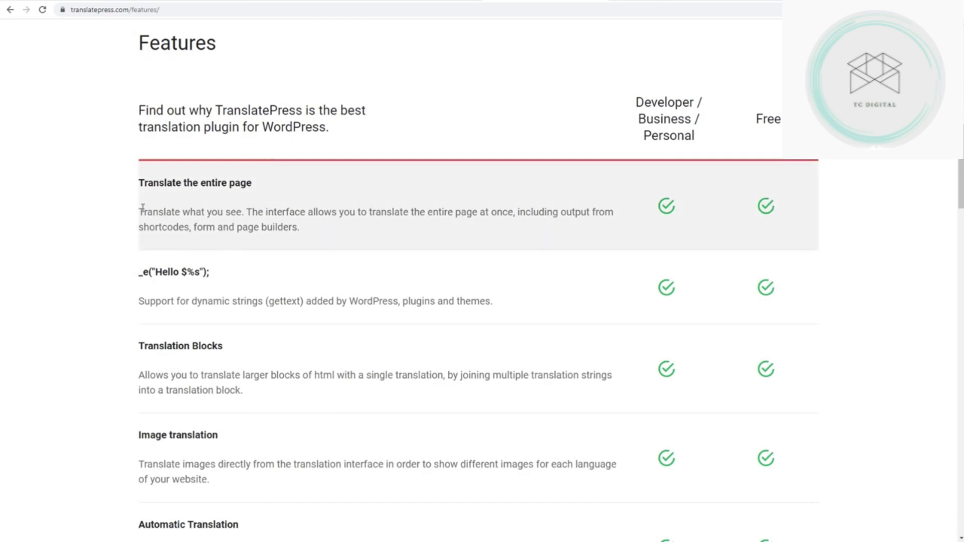
scroll(121, 224, "down", 4)
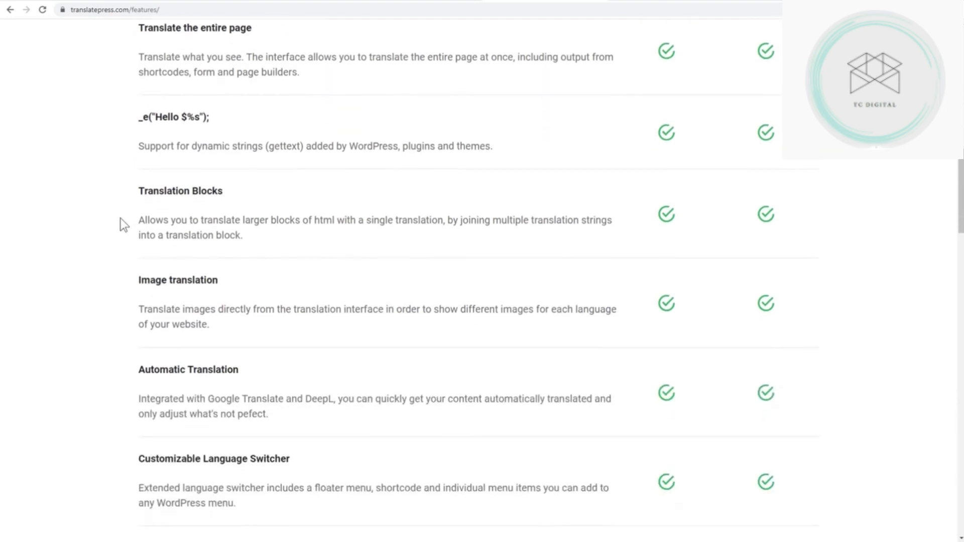
scroll(121, 219, "down", 3)
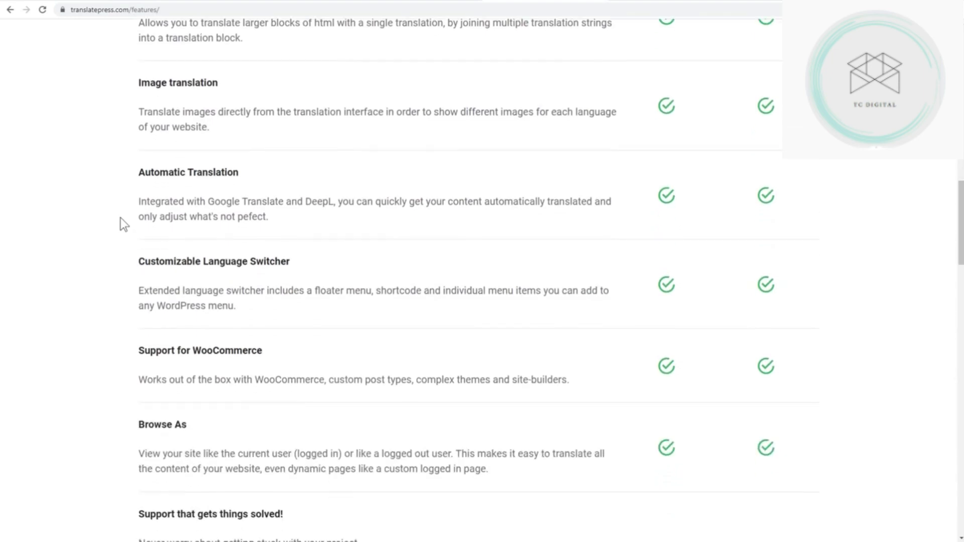
scroll(120, 219, "down", 2)
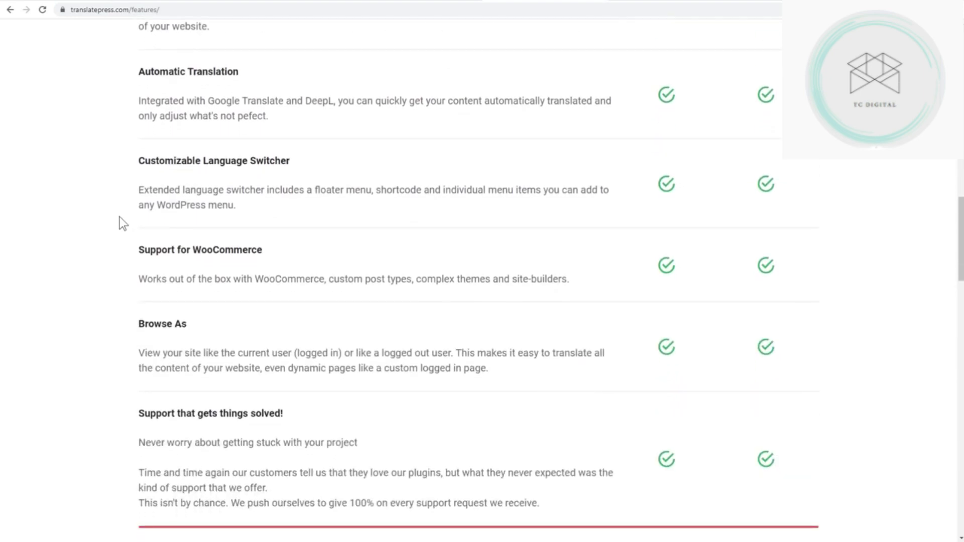
scroll(119, 217, "down", 2)
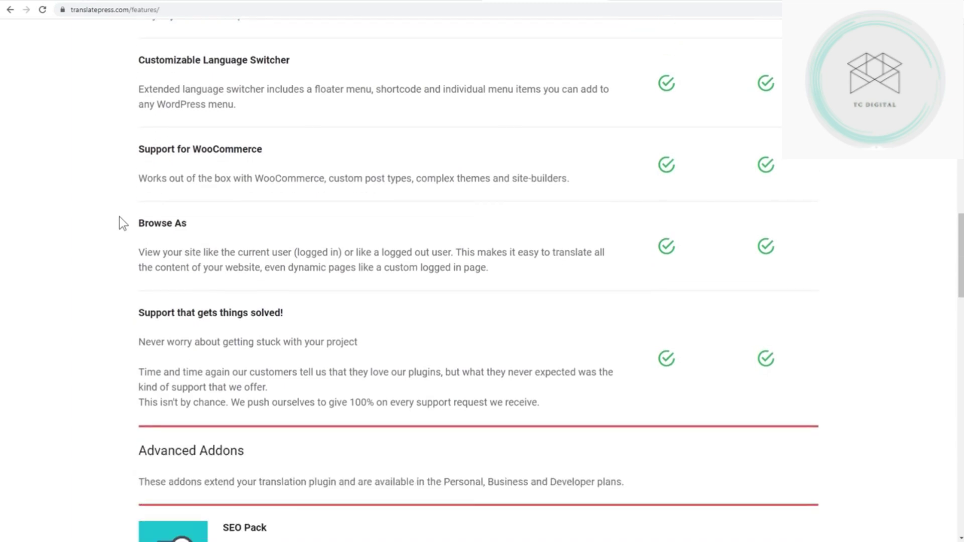
scroll(119, 217, "down", 1)
Step: Review the Advanced Addons and Pro Addons on the Features page, and highlight the DeepL Automatic Translation title
scroll(120, 217, "down", 7)
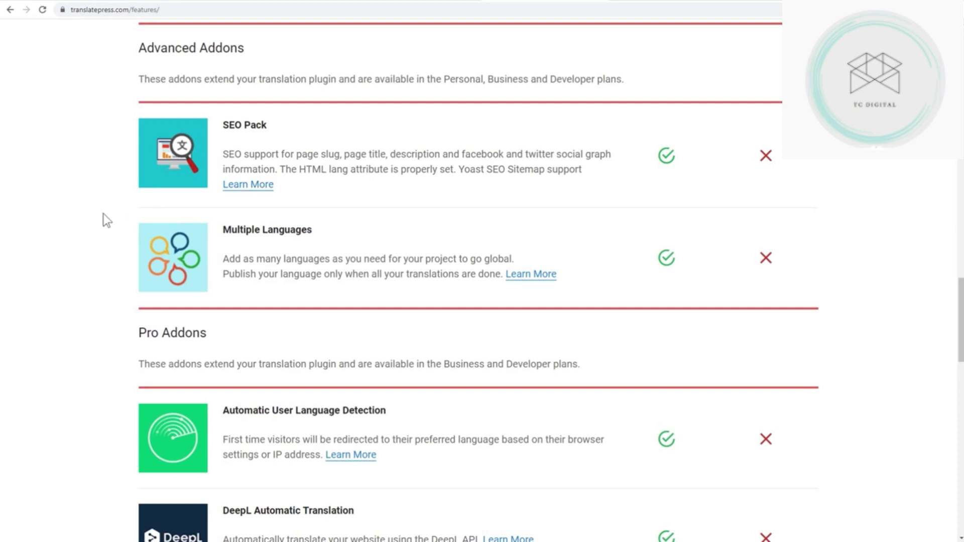
scroll(104, 215, "down", 1)
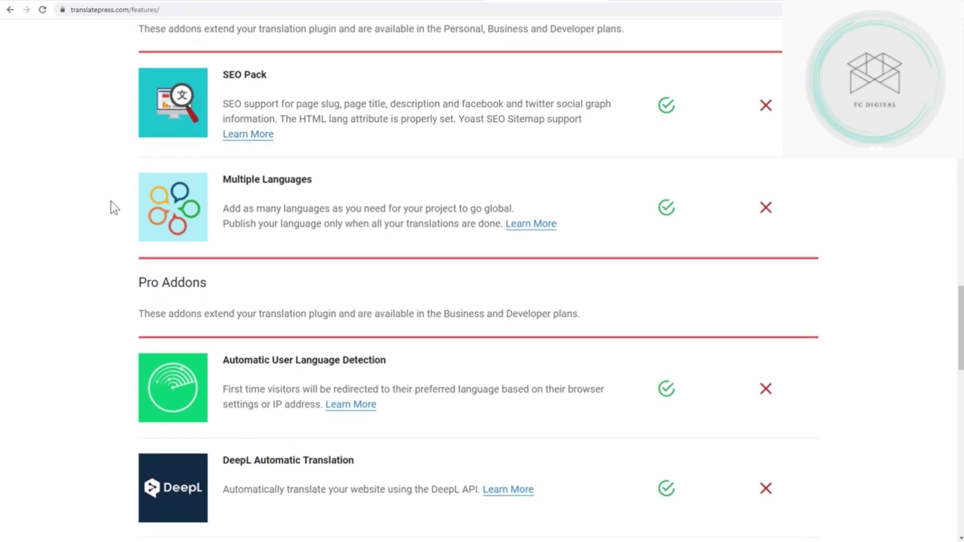
scroll(111, 200, "down", 6)
scroll(111, 201, "up", 1)
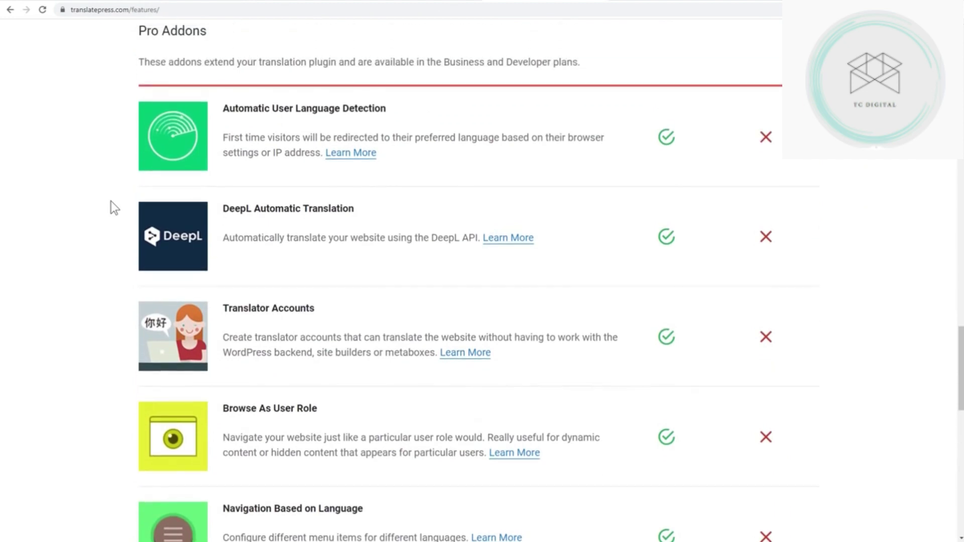
scroll(111, 201, "up", 2)
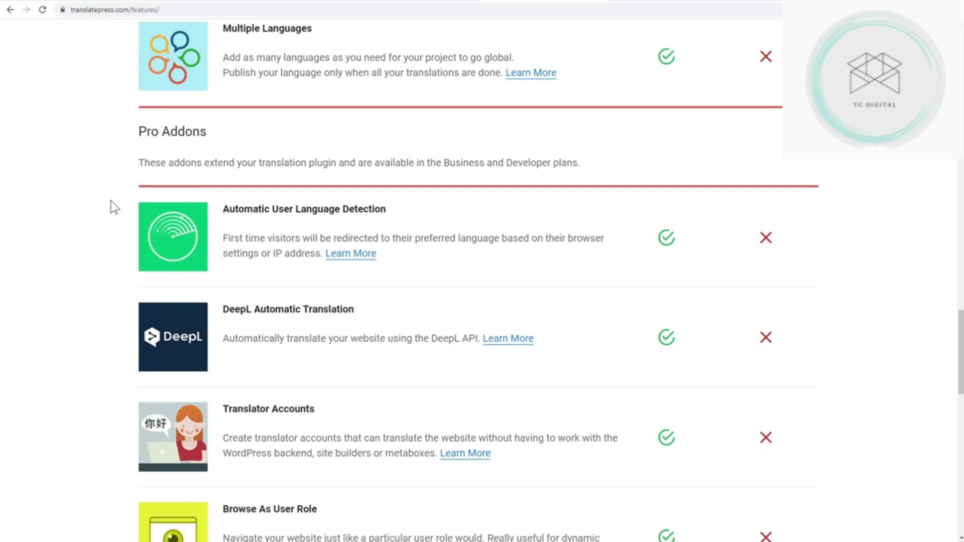
scroll(112, 207, "down", 2)
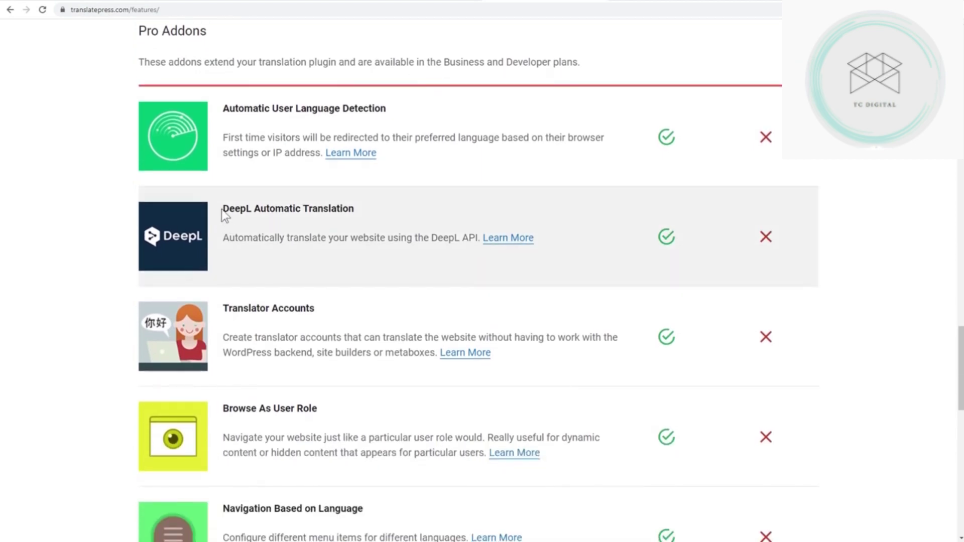
left_click_drag(222, 214, 388, 207)
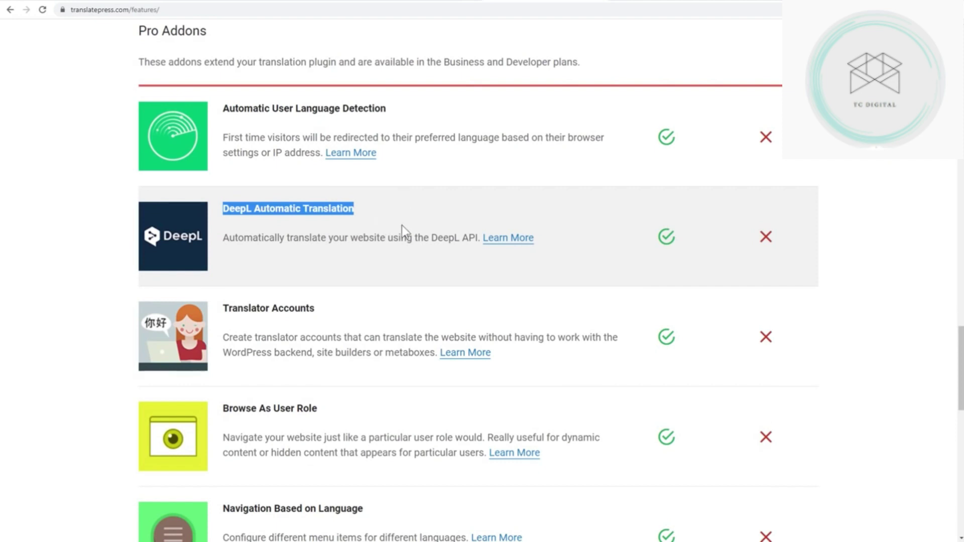
Step: Switch to the DeepL website, open its Translator and look over the available target languages and the source text box
left_click(700, 3)
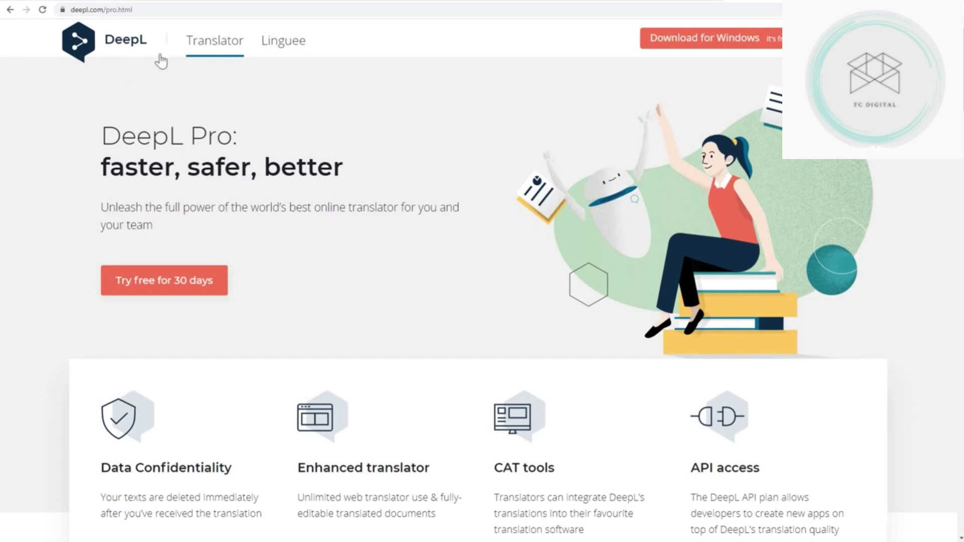
left_click(221, 42)
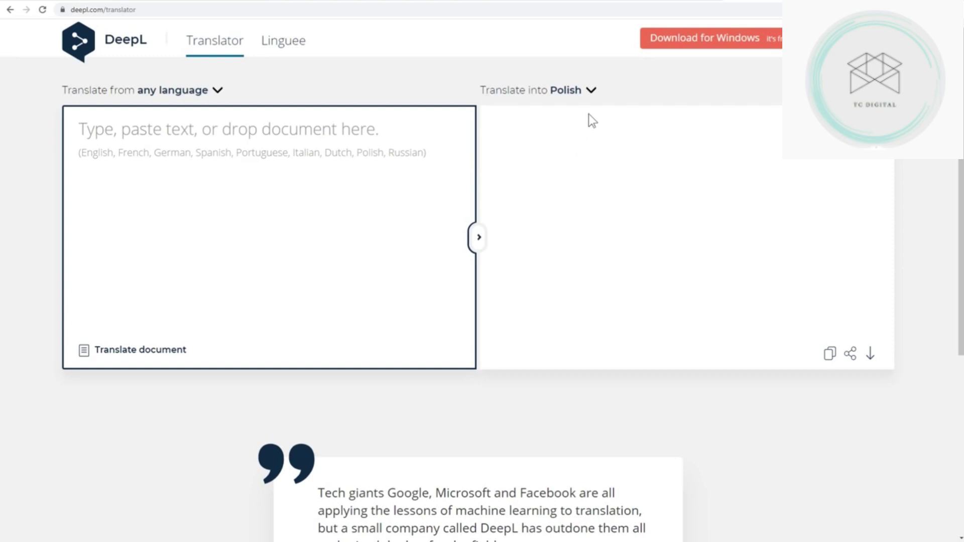
left_click(591, 94)
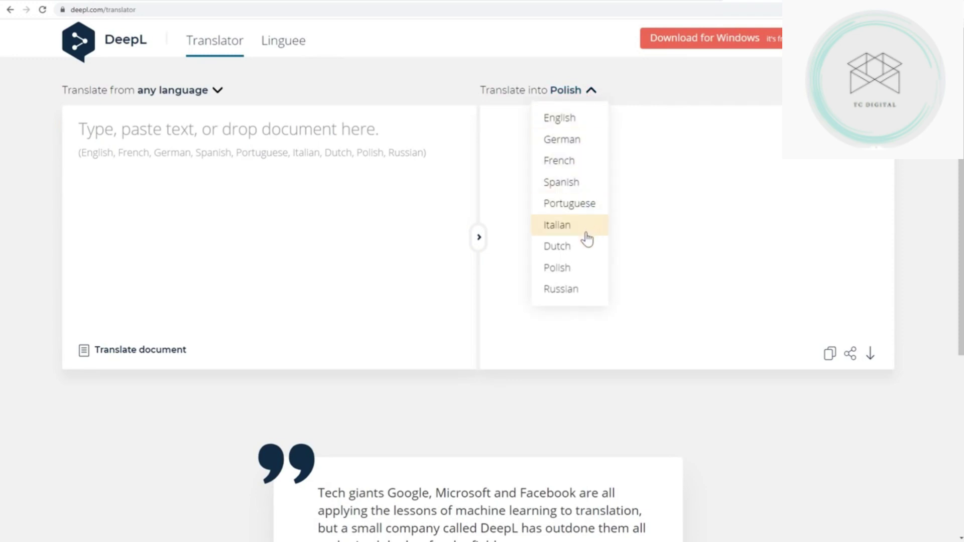
left_click(648, 230)
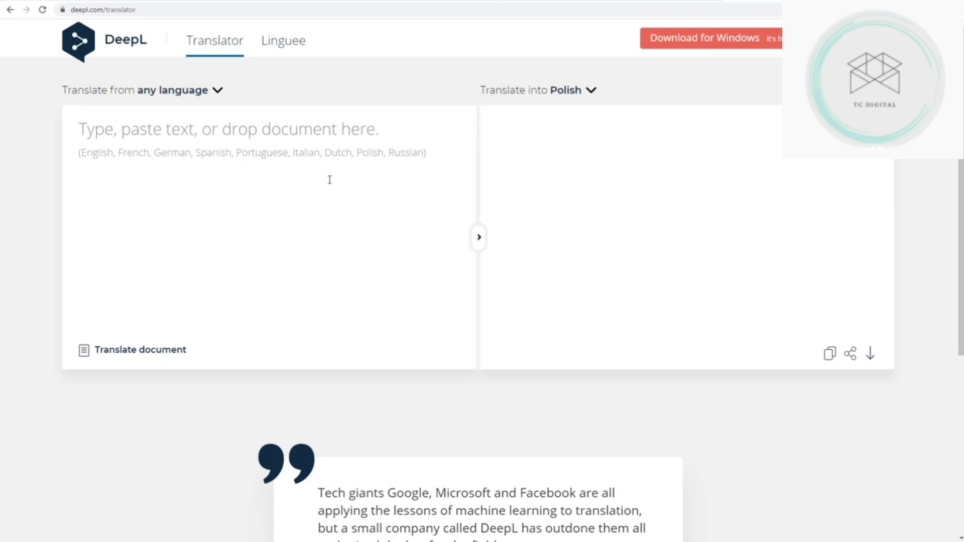
left_click(184, 135)
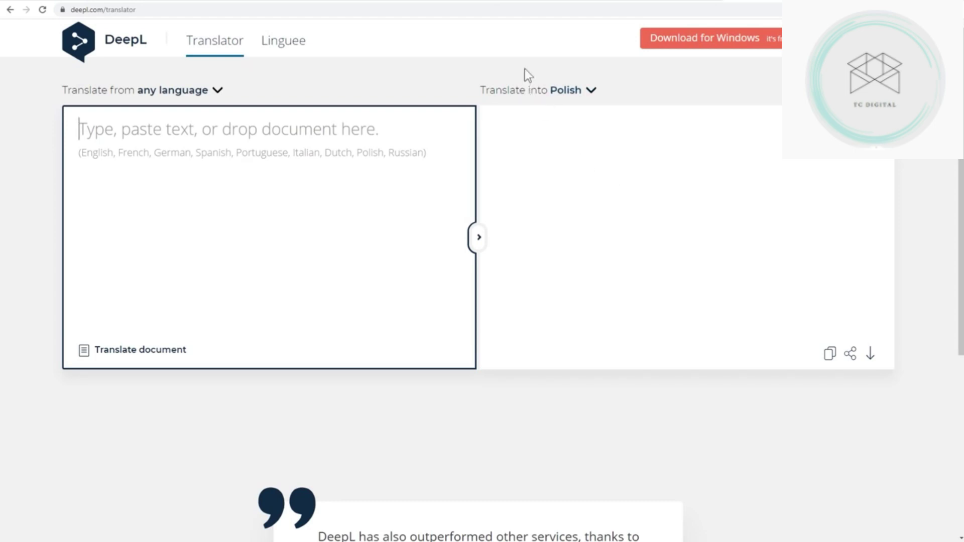
left_click(652, 1)
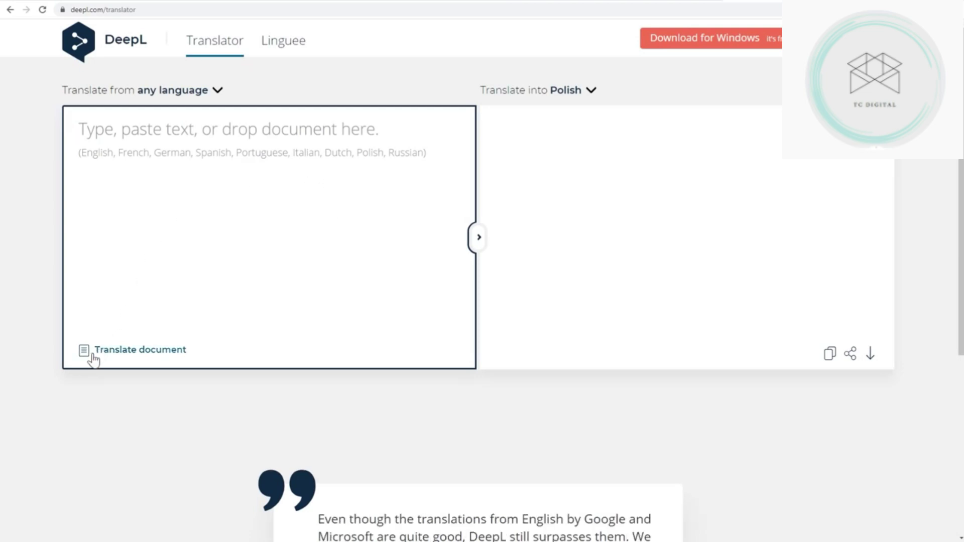
mouse_move(129, 359)
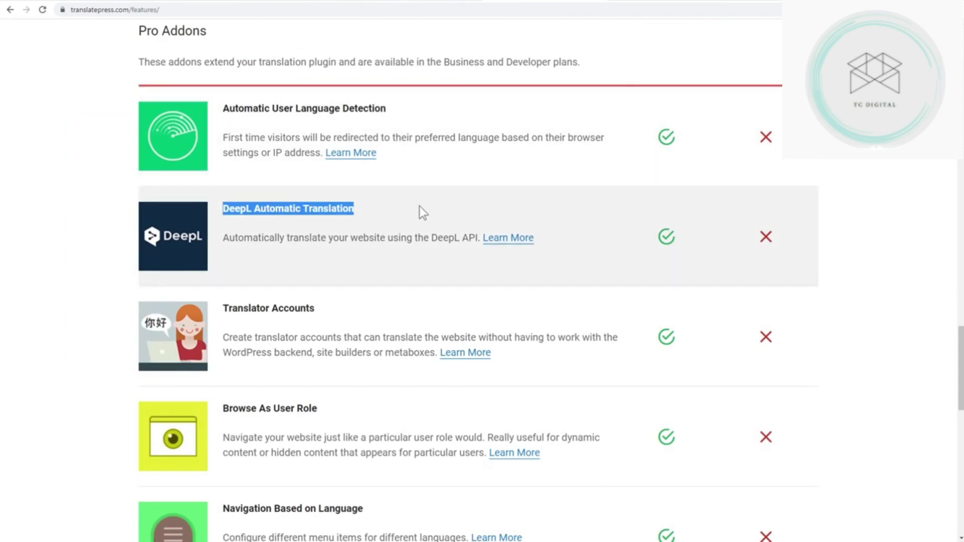
Step: Review the remaining Pro Addons, the Free Addons and the Screenshots section on the TranslatePress Features page, and return to the page's beginning
scroll(421, 206, "down", 3)
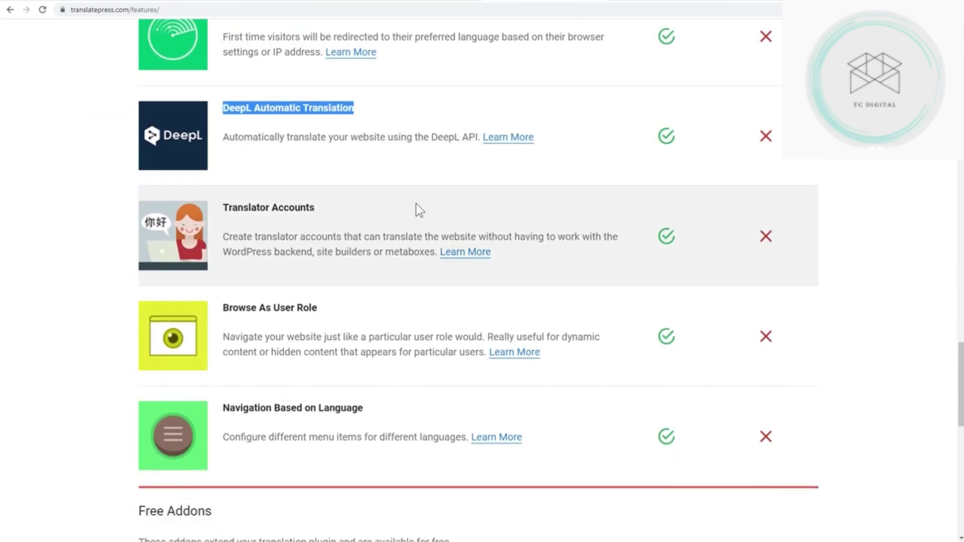
left_click(112, 182)
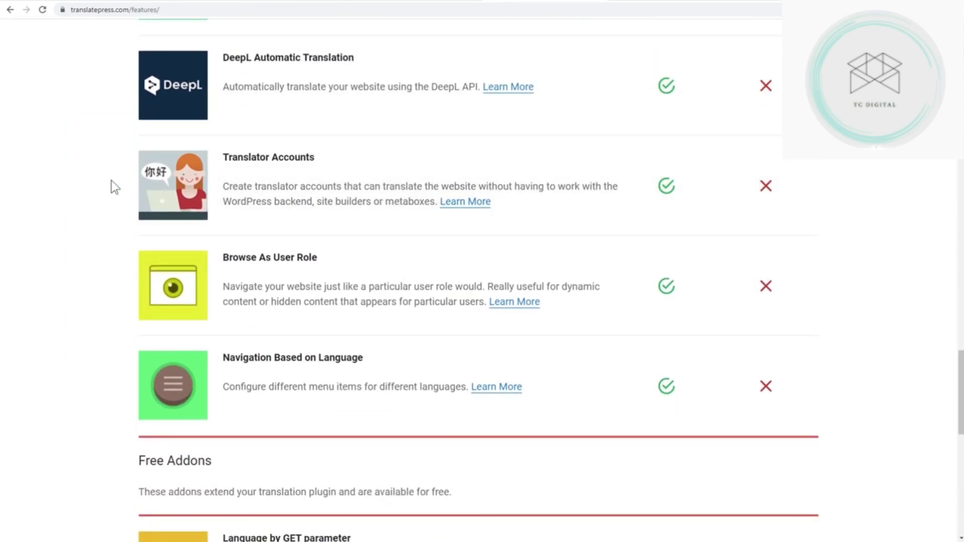
scroll(112, 182, "down", 3)
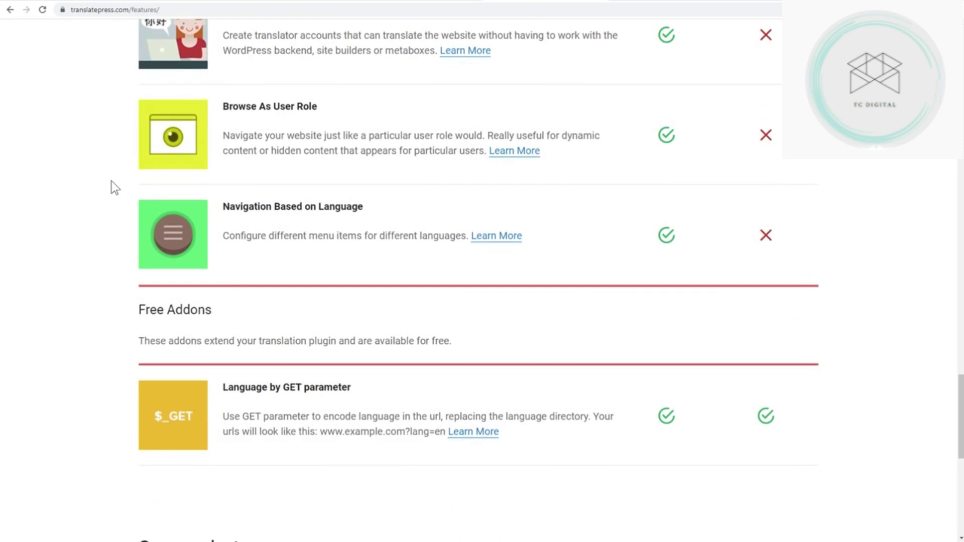
scroll(112, 184, "down", 2)
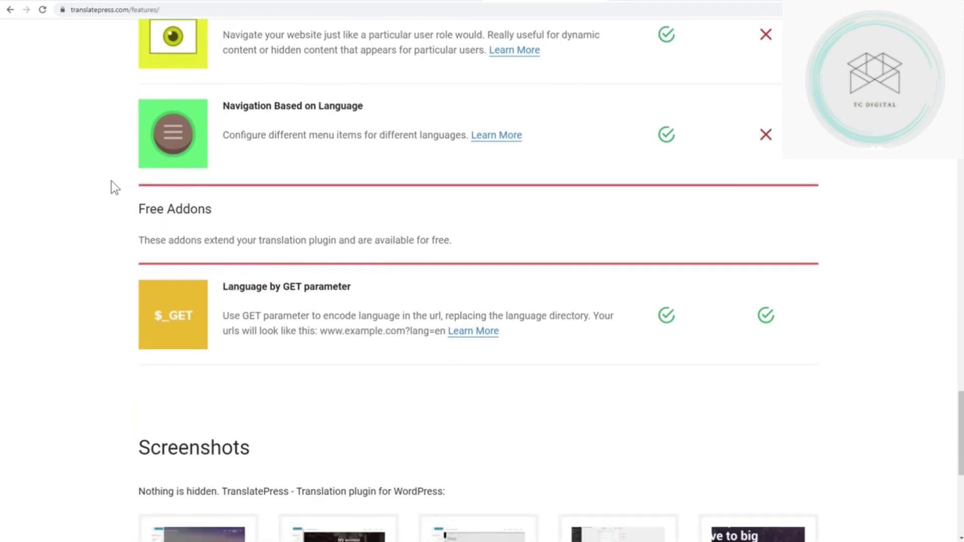
scroll(111, 182, "down", 3)
scroll(112, 181, "up", 4)
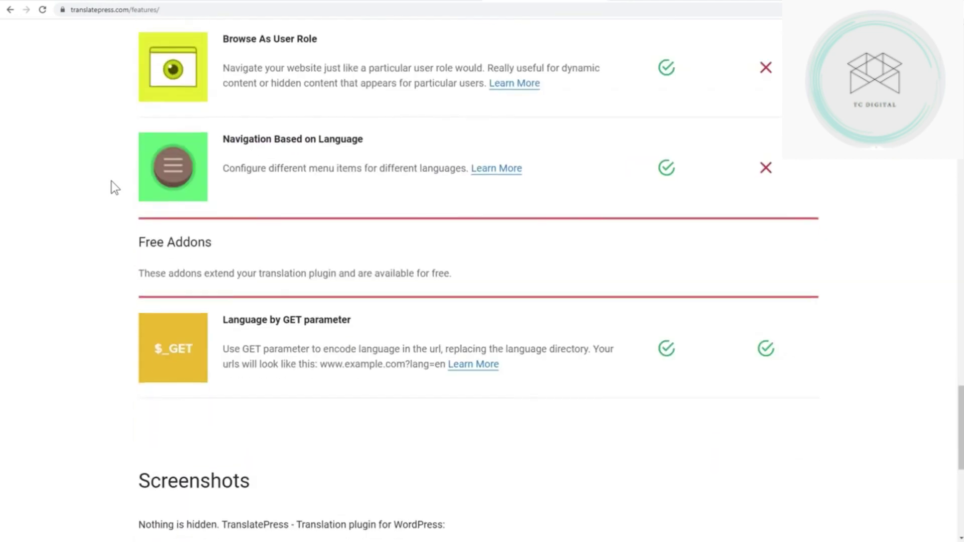
scroll(111, 182, "down", 4)
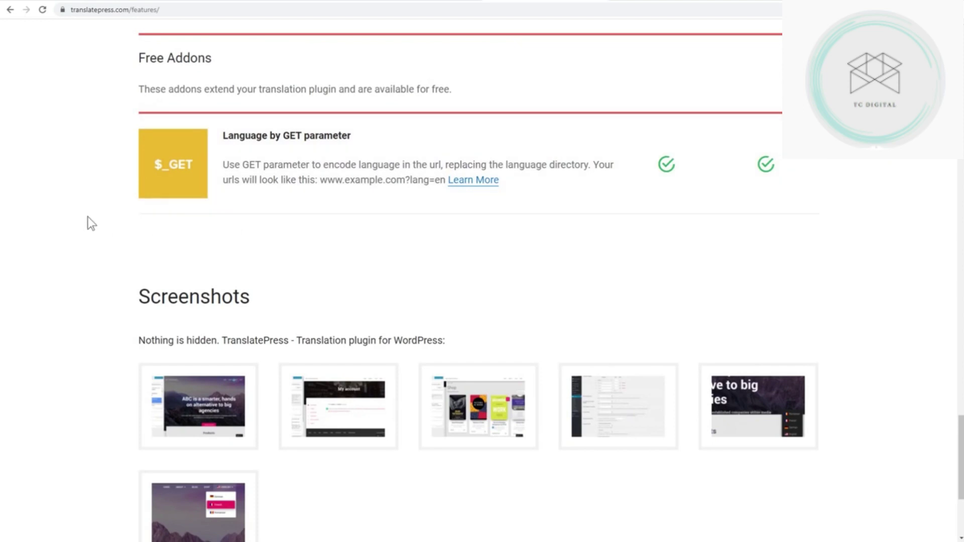
scroll(88, 216, "up", 20)
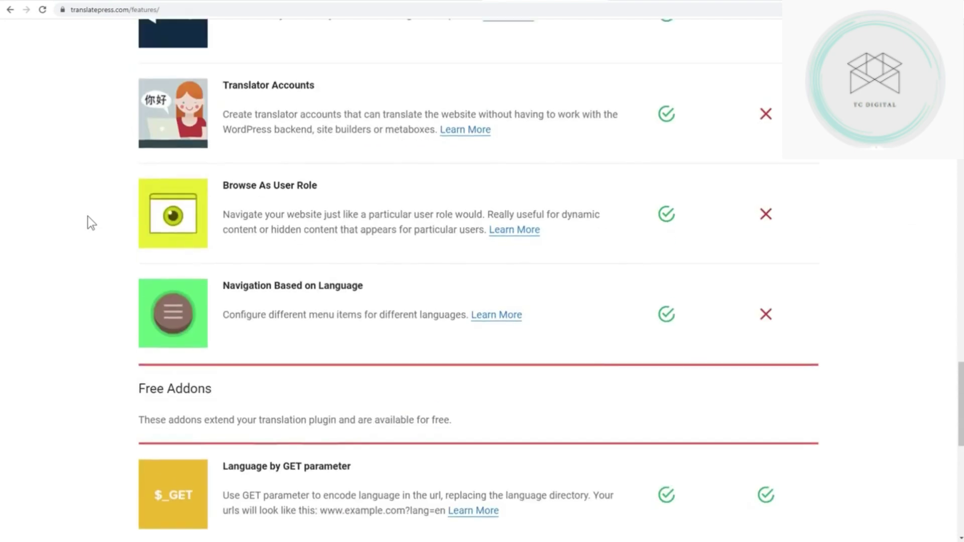
scroll(88, 215, "up", 15)
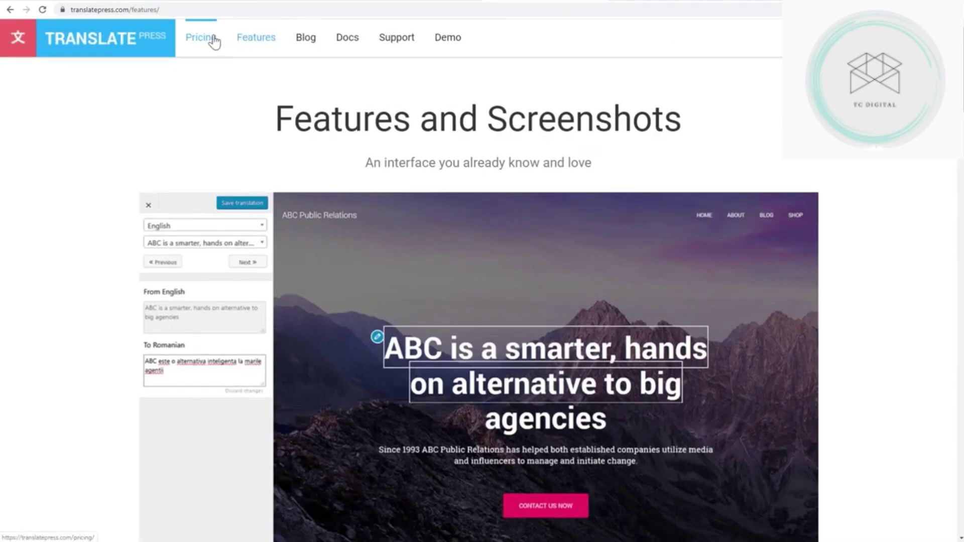
Step: Open the TranslatePress Pricing page, compare the Developer, Business and Personal plans, and highlight the Business plan title
left_click(212, 39)
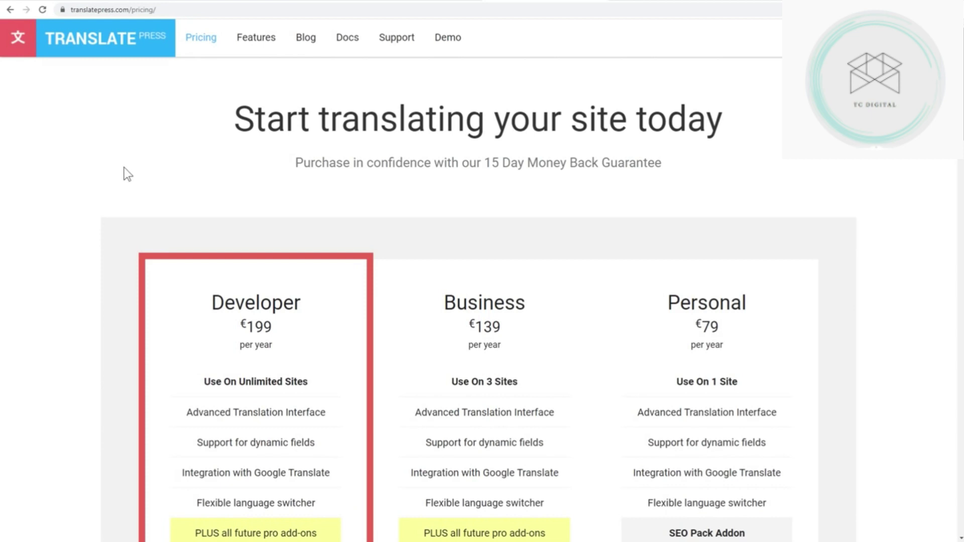
scroll(124, 168, "down", 4)
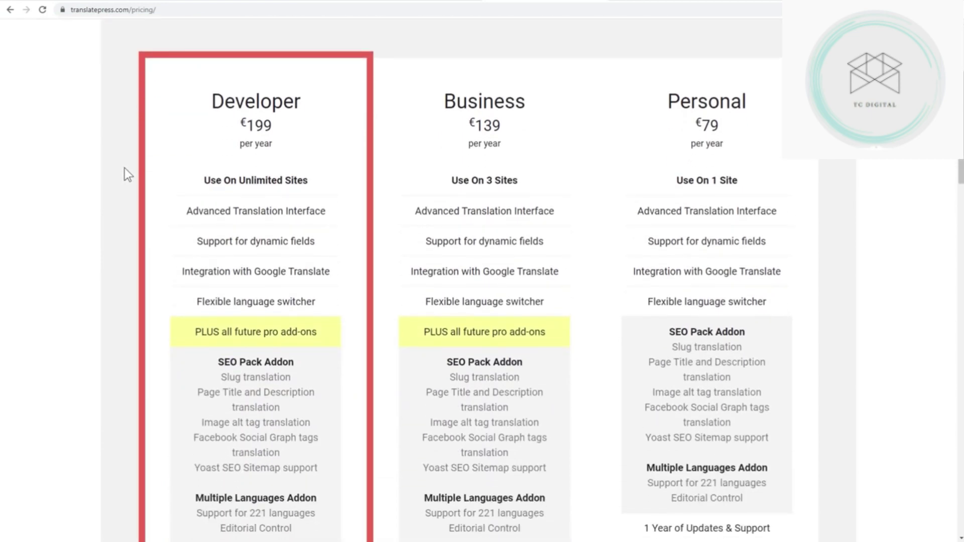
scroll(124, 167, "up", 1)
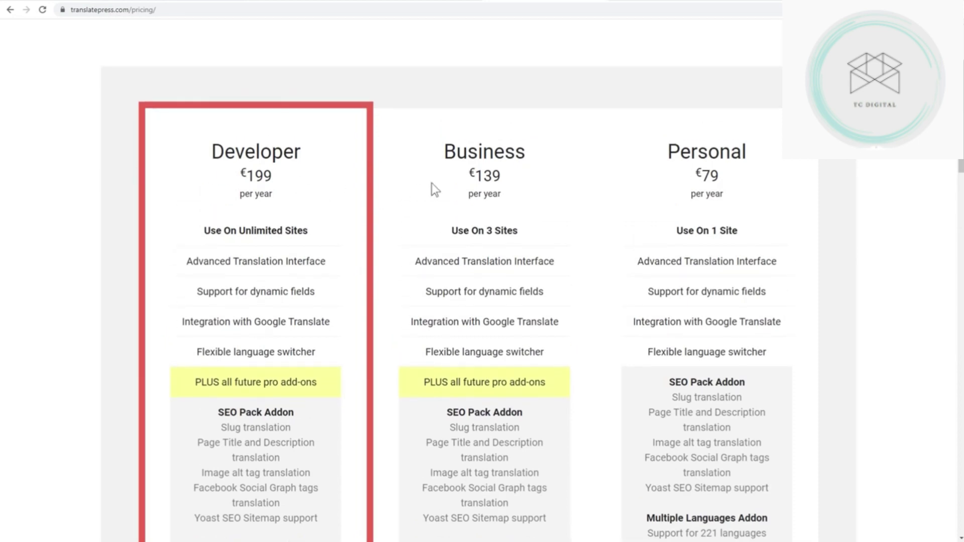
left_click_drag(445, 159, 546, 152)
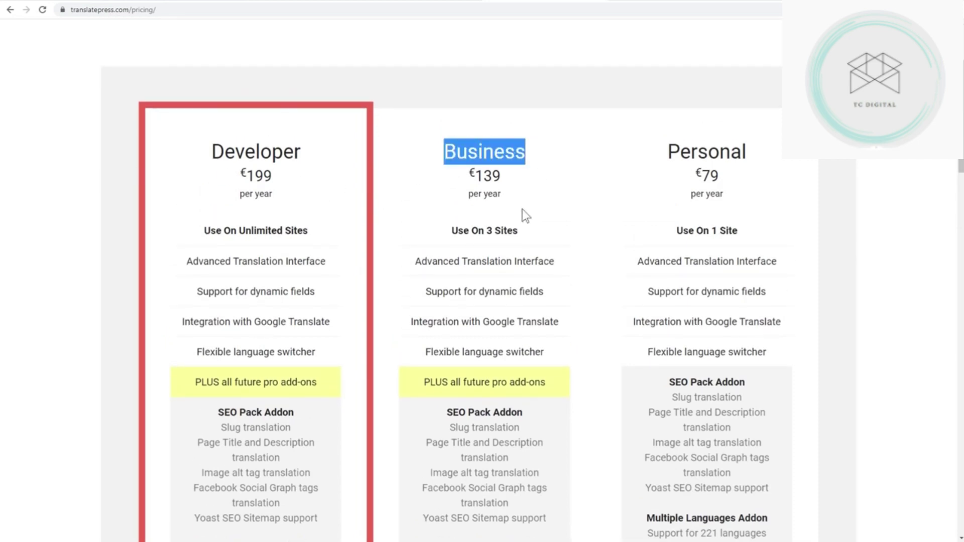
scroll(522, 209, "down", 4)
scroll(595, 229, "up", 3)
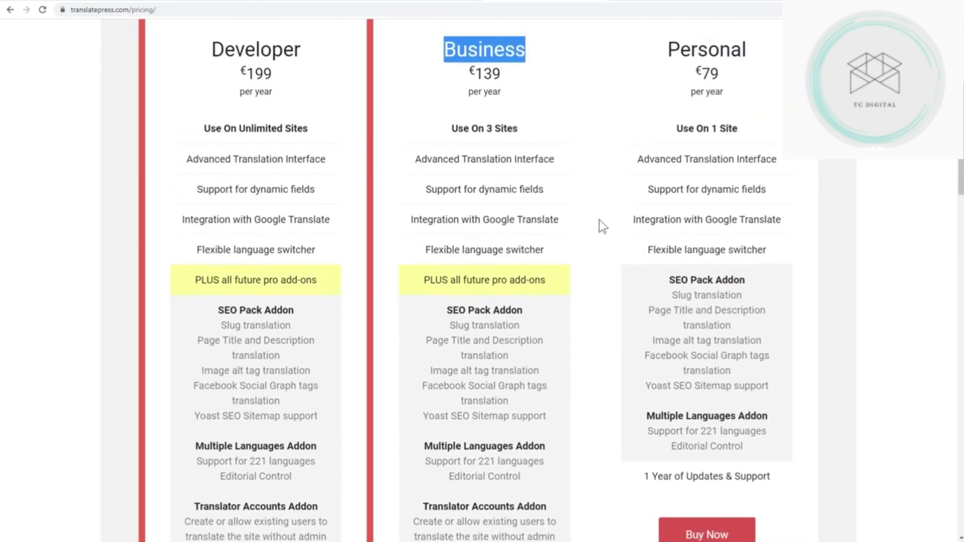
Step: Highlight the Personal plan title and review the features and addons included in that plan
scroll(599, 219, "up", 4)
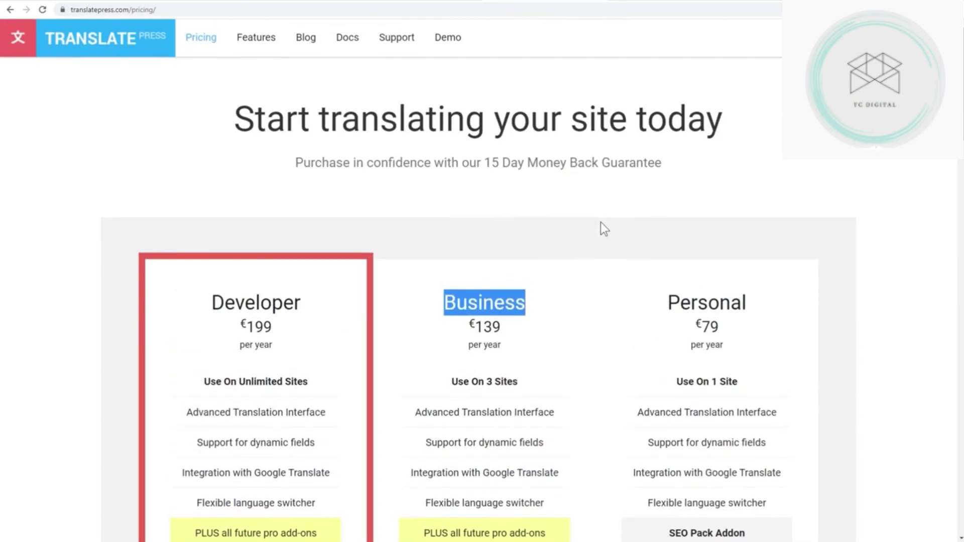
left_click(754, 307)
left_click_drag(753, 305, 653, 299)
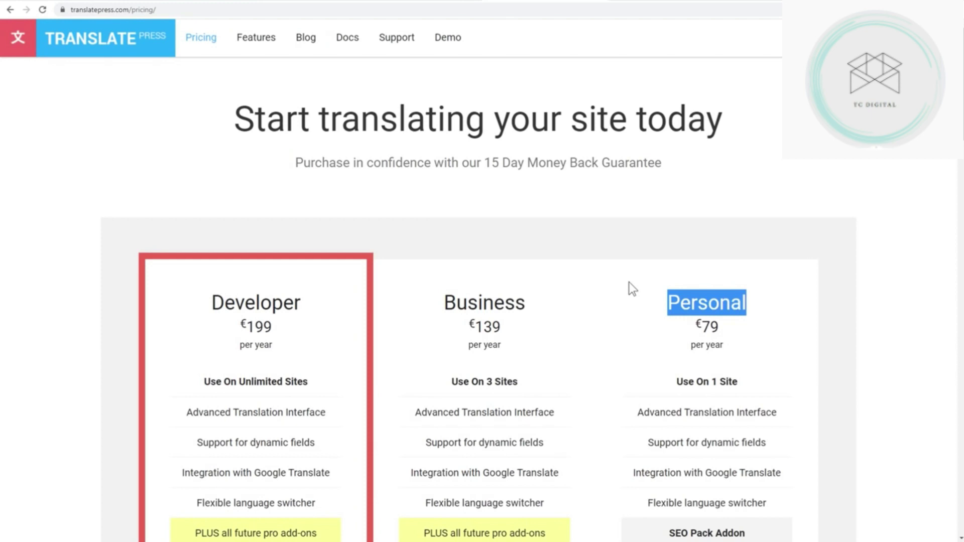
scroll(629, 282, "down", 4)
left_click(616, 316)
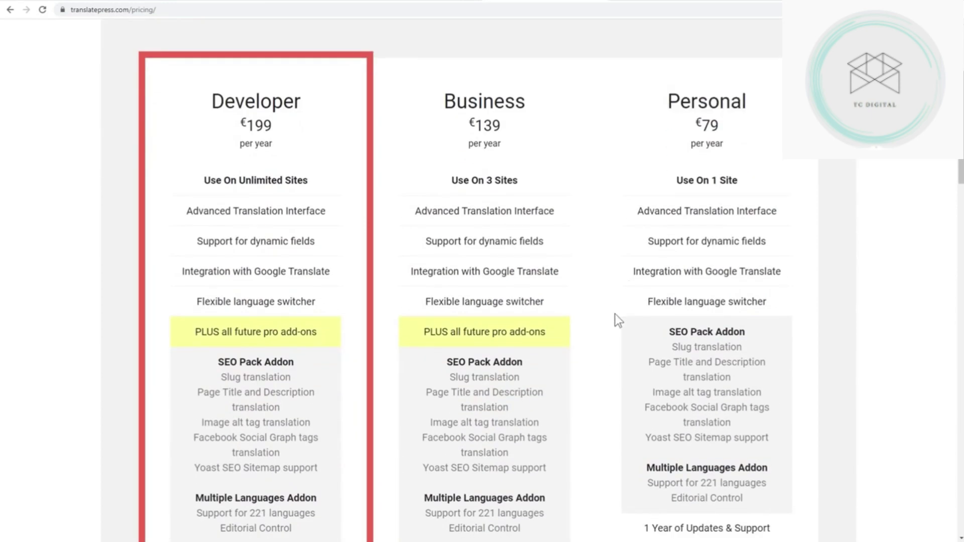
scroll(614, 315, "down", 4)
scroll(614, 316, "down", 2)
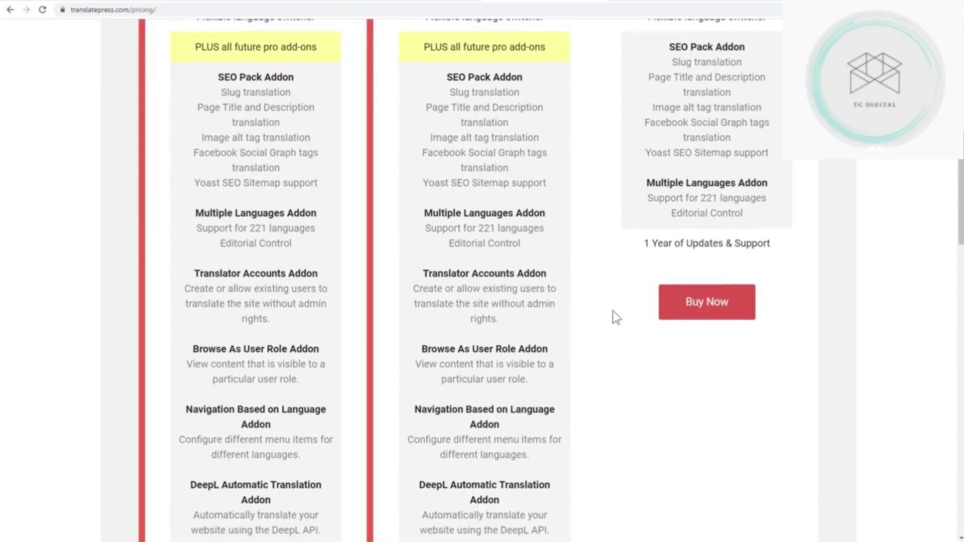
Step: Highlight the Translator Accounts, Browse As User Role, DeepL and Automatic User Language Detection titles in the Business plan, and return to the page's beginning
left_click_drag(520, 256, 403, 261)
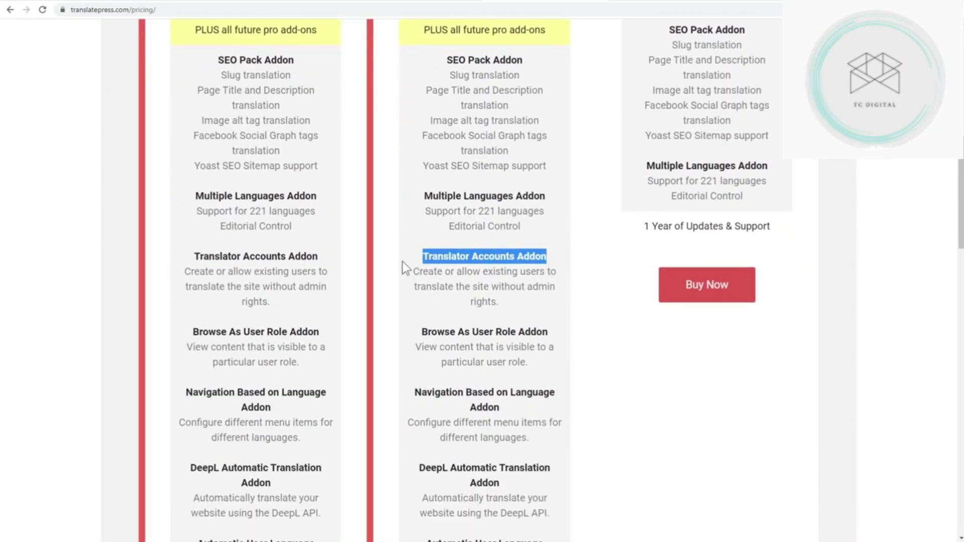
left_click(425, 326)
left_click_drag(426, 327, 556, 330)
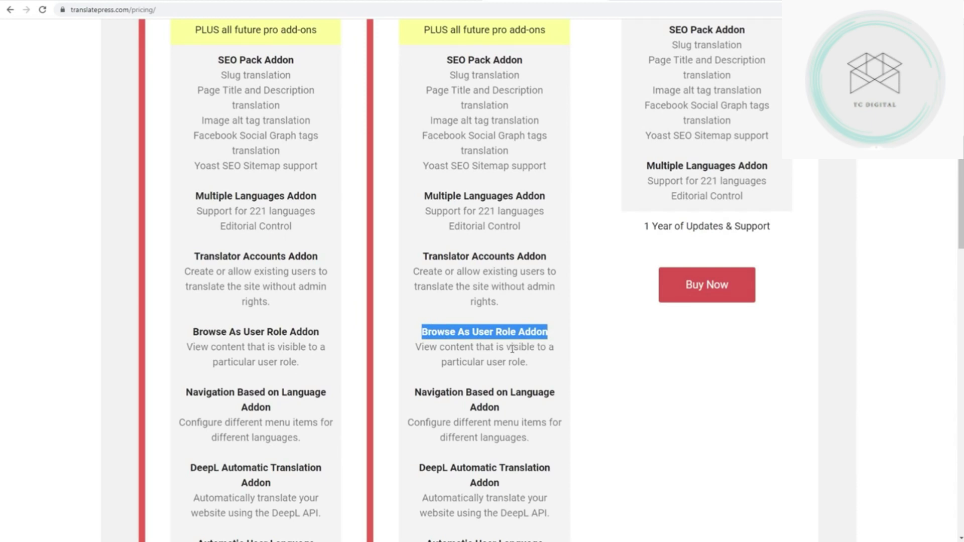
scroll(505, 347, "down", 3)
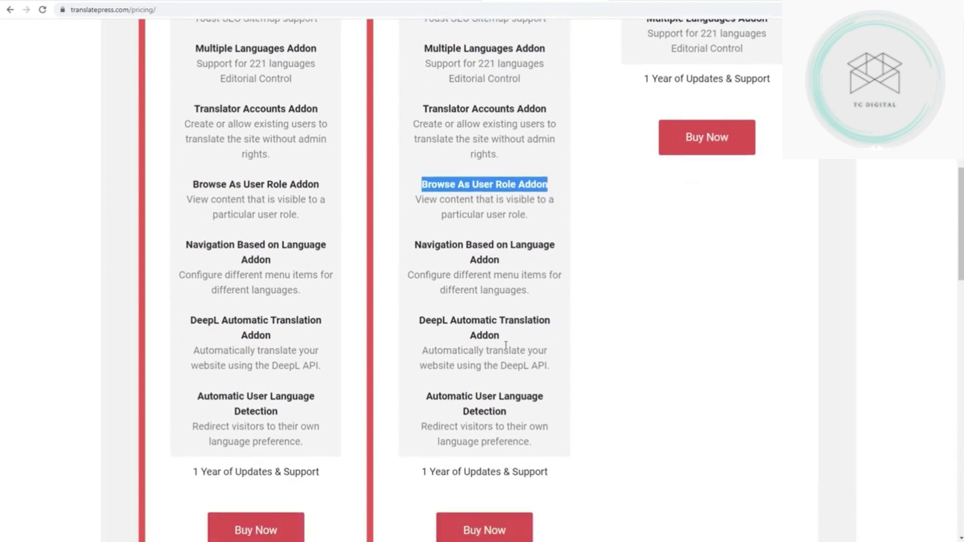
scroll(506, 346, "down", 1)
left_click_drag(502, 284, 419, 262)
left_click_drag(507, 358, 424, 345)
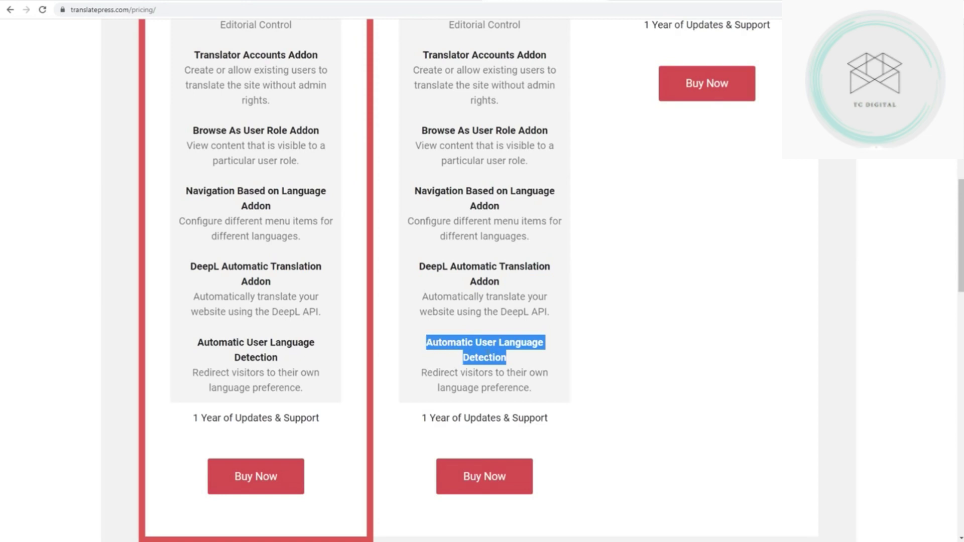
left_click(508, 357)
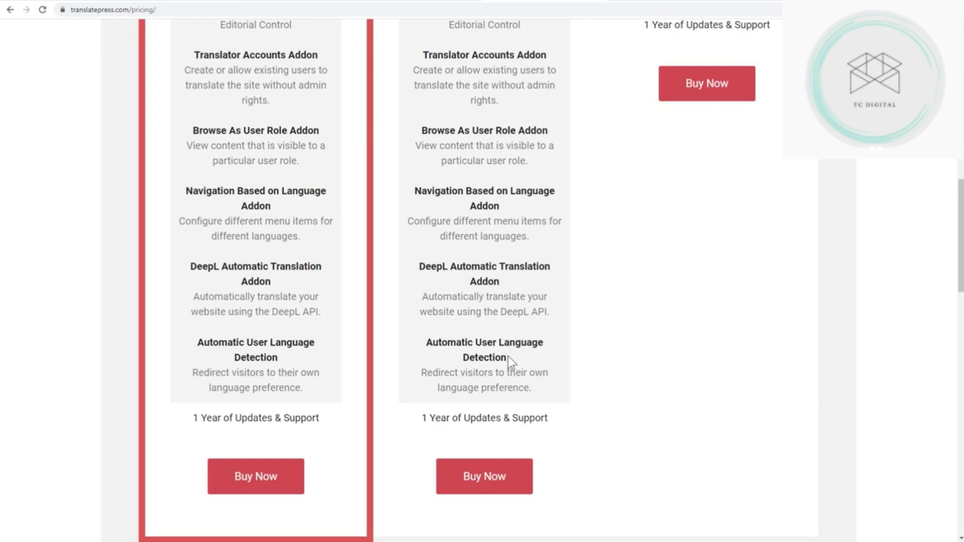
scroll(508, 356, "up", 9)
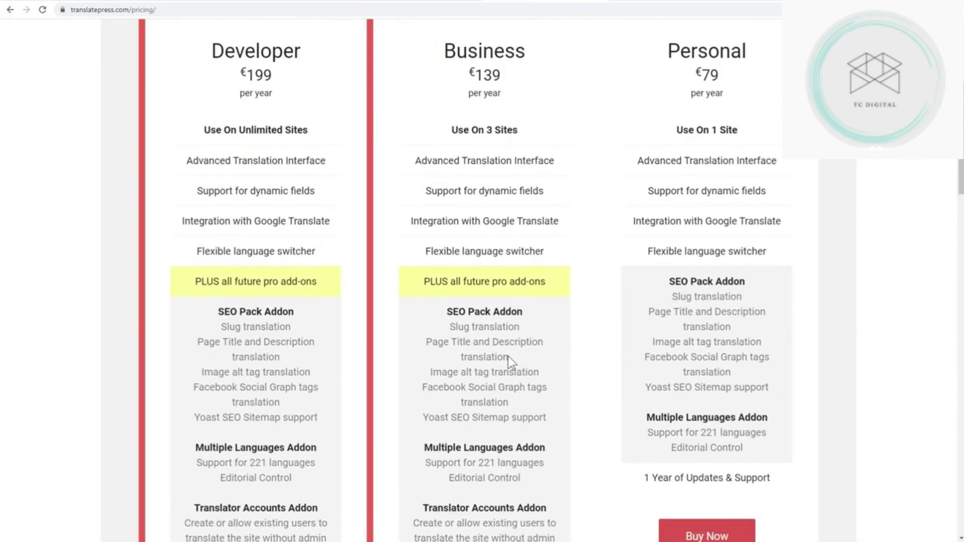
scroll(512, 362, "up", 5)
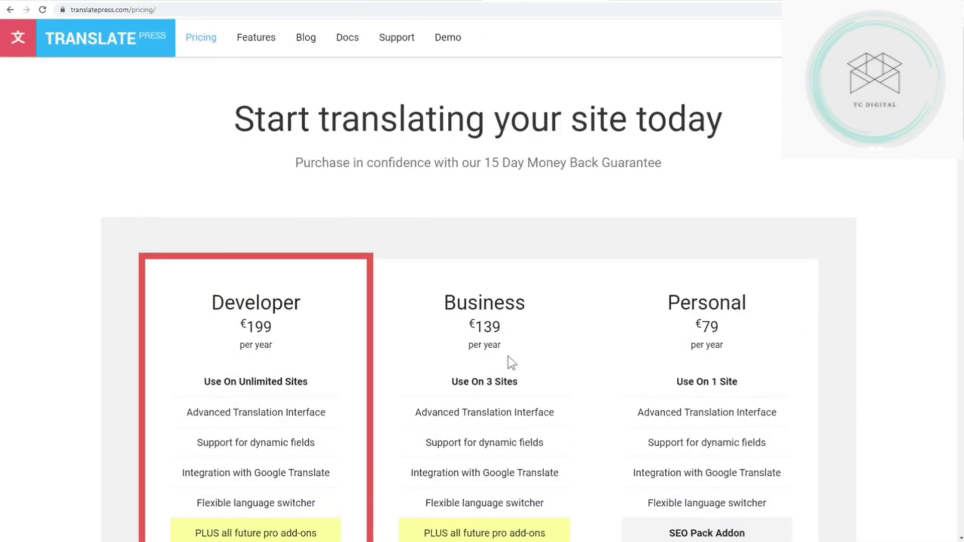